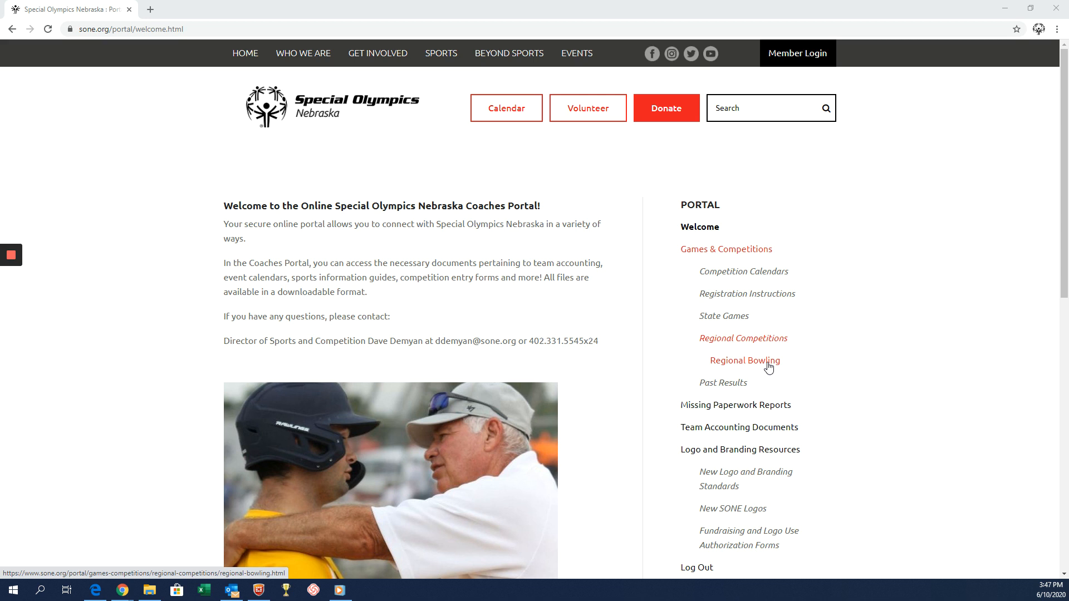
Download the East Region Registration workbook from the Regional Bowling page and open it in Excel.
left_click(766, 362)
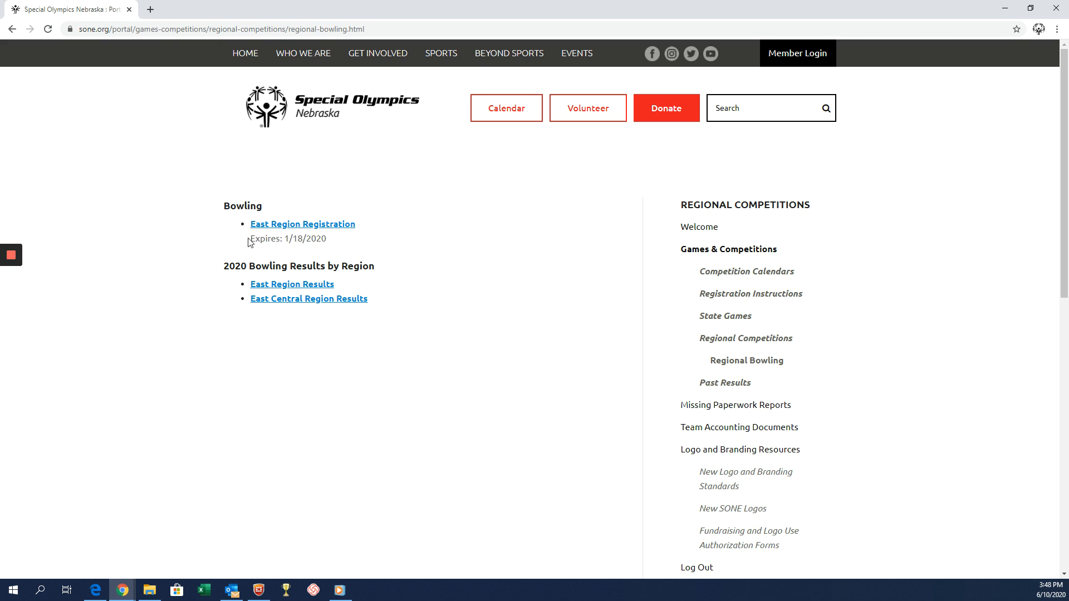
left_click(307, 225)
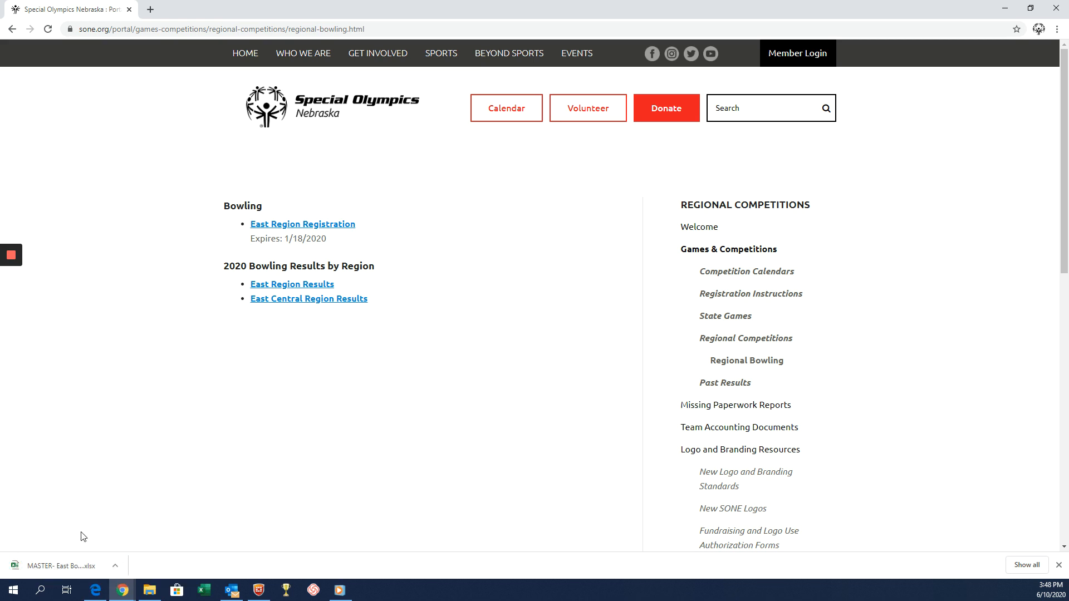
left_click(36, 566)
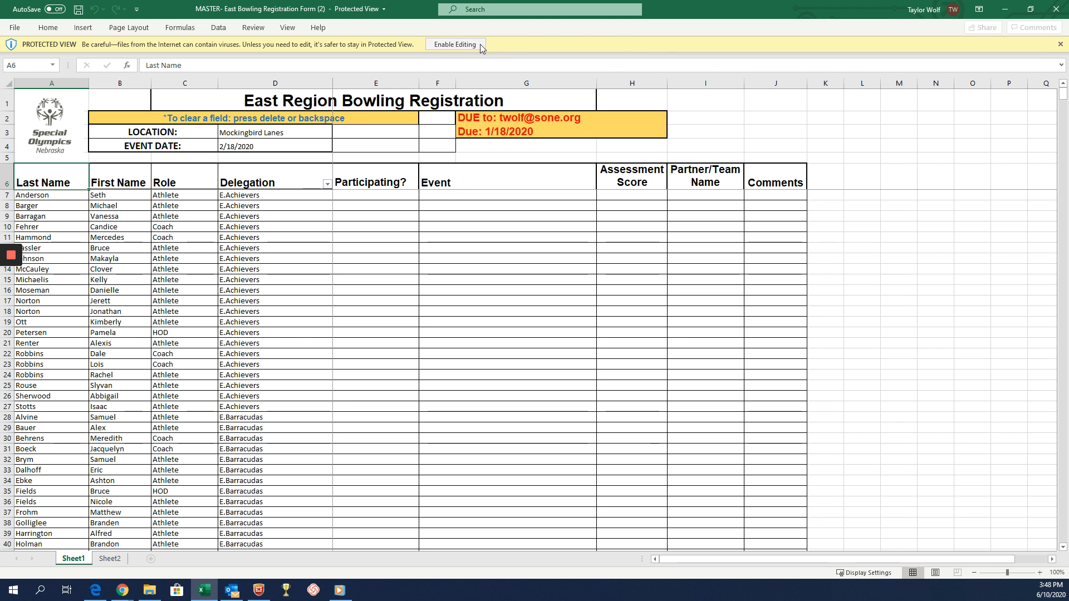
Enable editing for the bowling registration workbook that opened in Protected View.
left_click(478, 203)
left_click(367, 196)
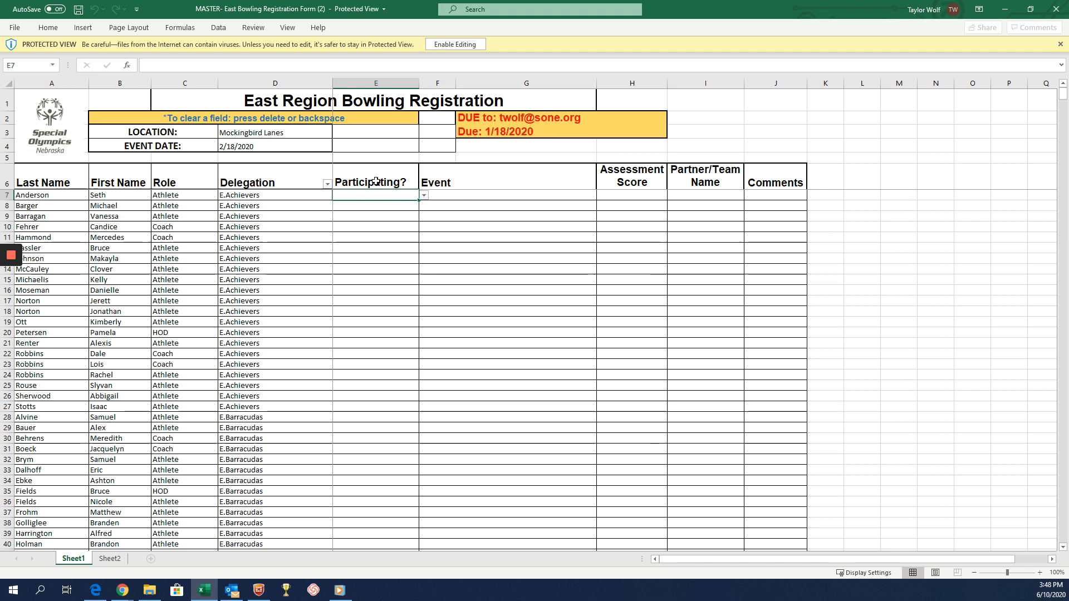
left_click(454, 44)
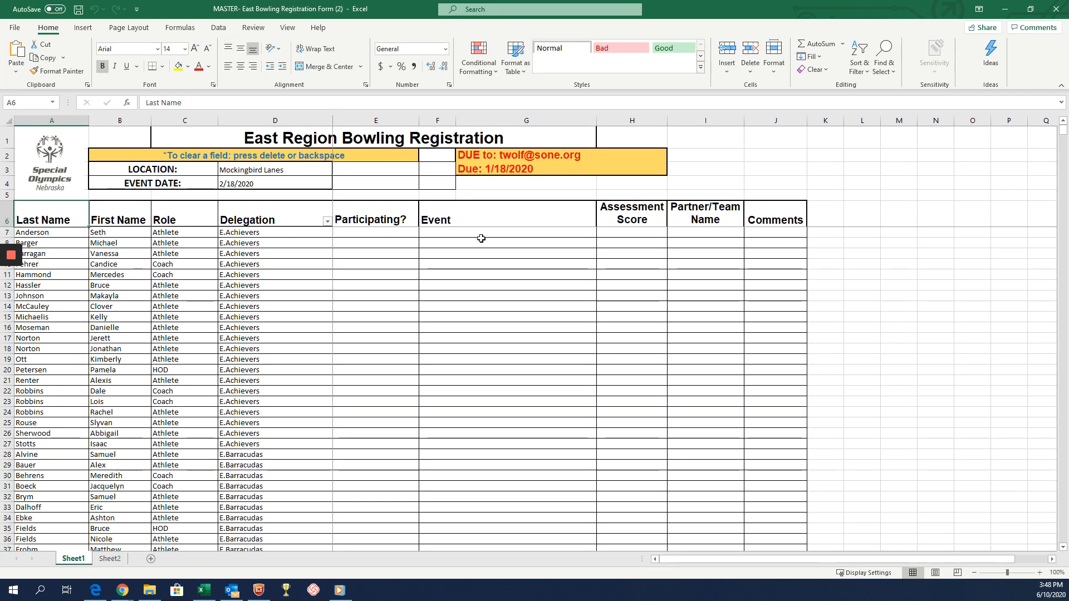
Look at the Event options available for the first listed person in row 7.
left_click(481, 233)
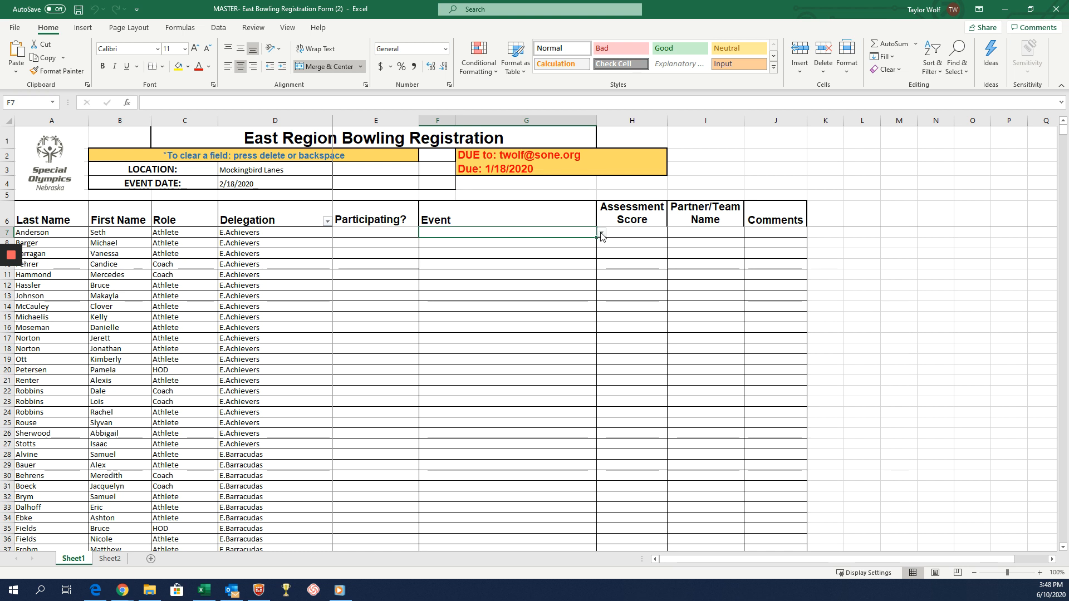
left_click(602, 234)
left_click(602, 234)
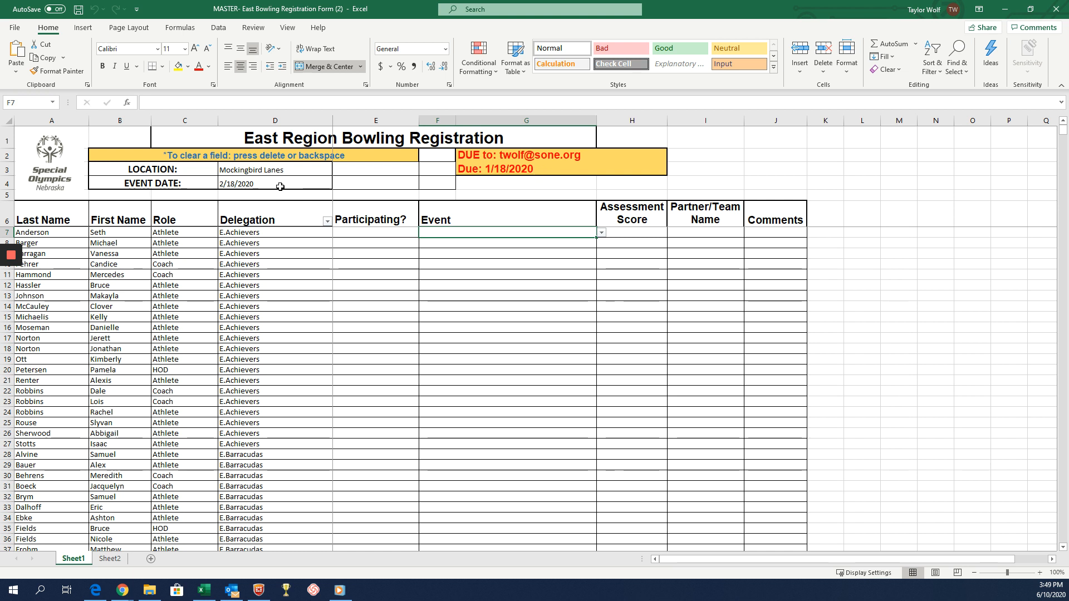
left_click(327, 222)
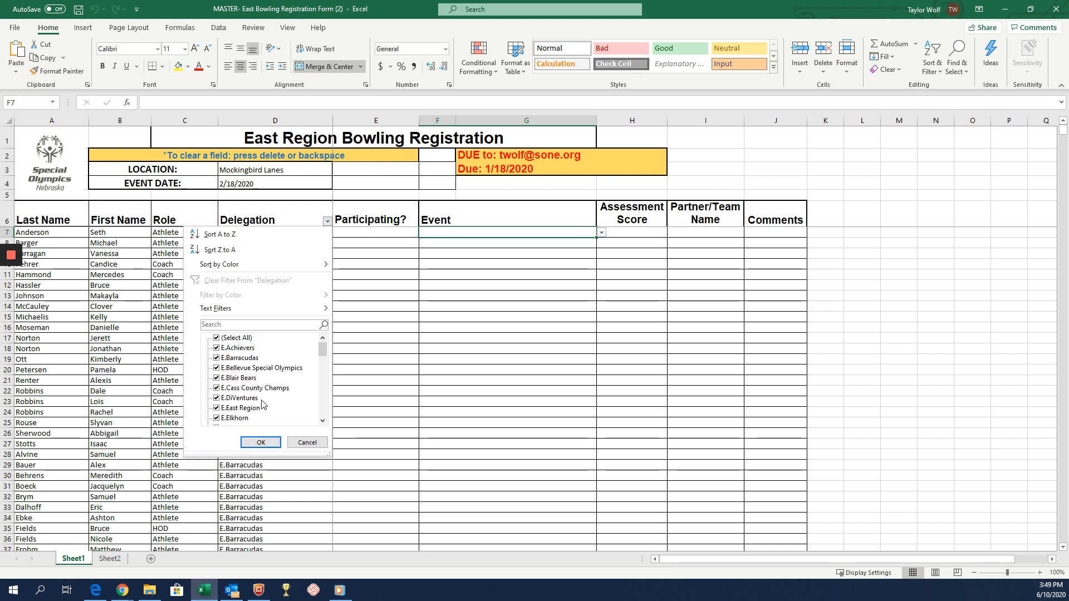
scroll(247, 381, "down", 3)
scroll(249, 382, "down", 3)
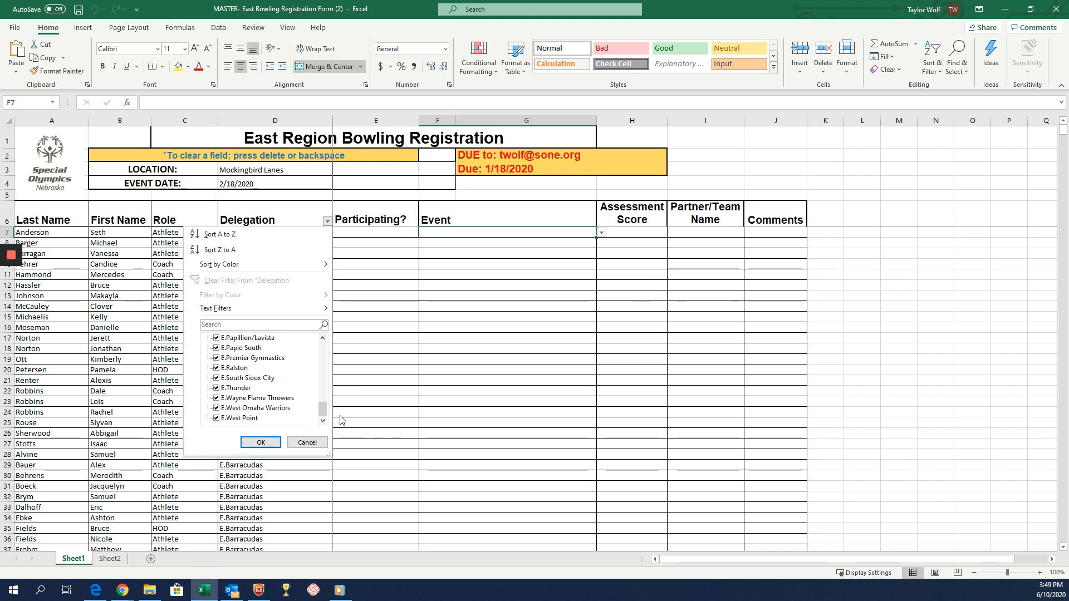
left_click_drag(320, 410, 320, 324)
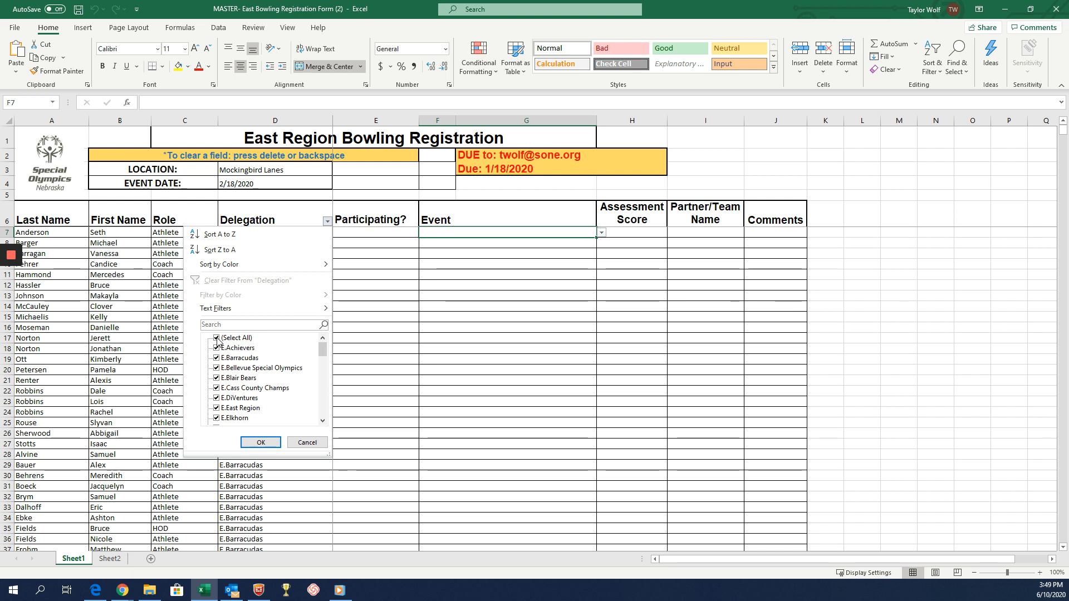
left_click(217, 338)
scroll(283, 373, "down", 10)
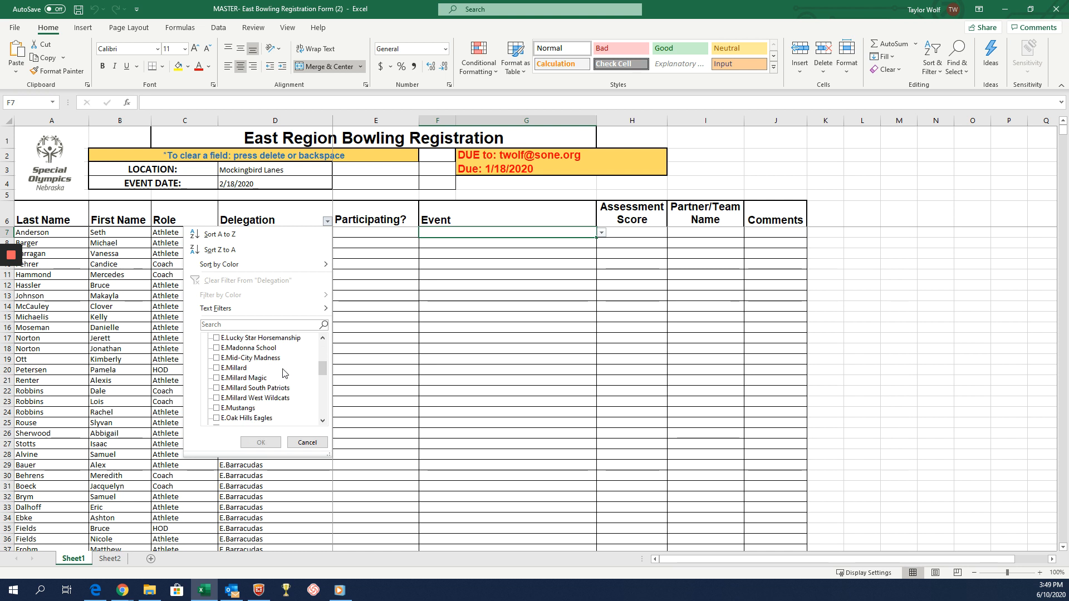
scroll(283, 373, "down", 5)
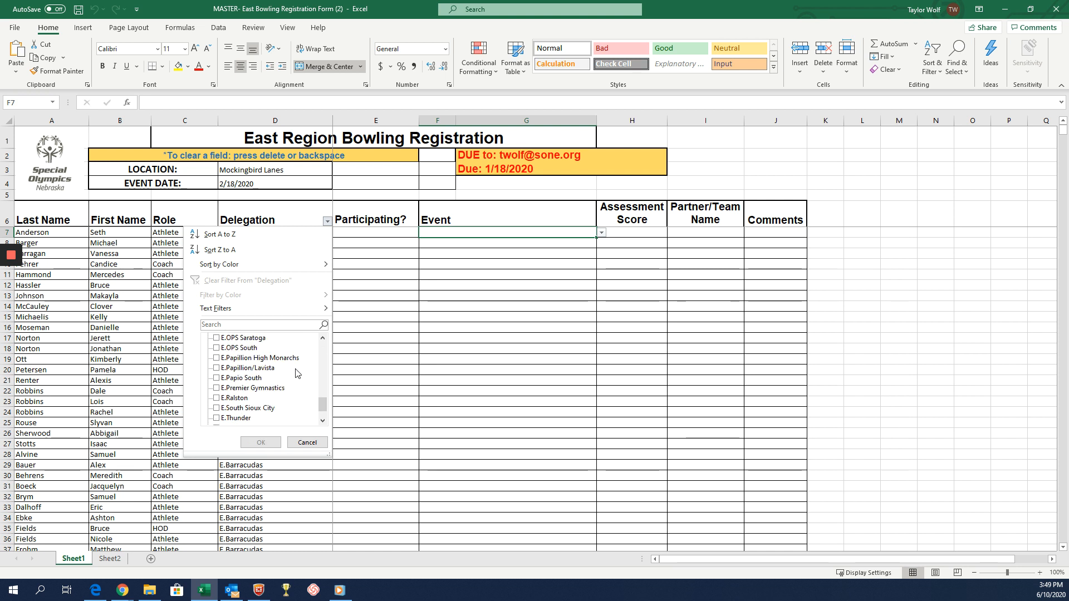
left_click(217, 368)
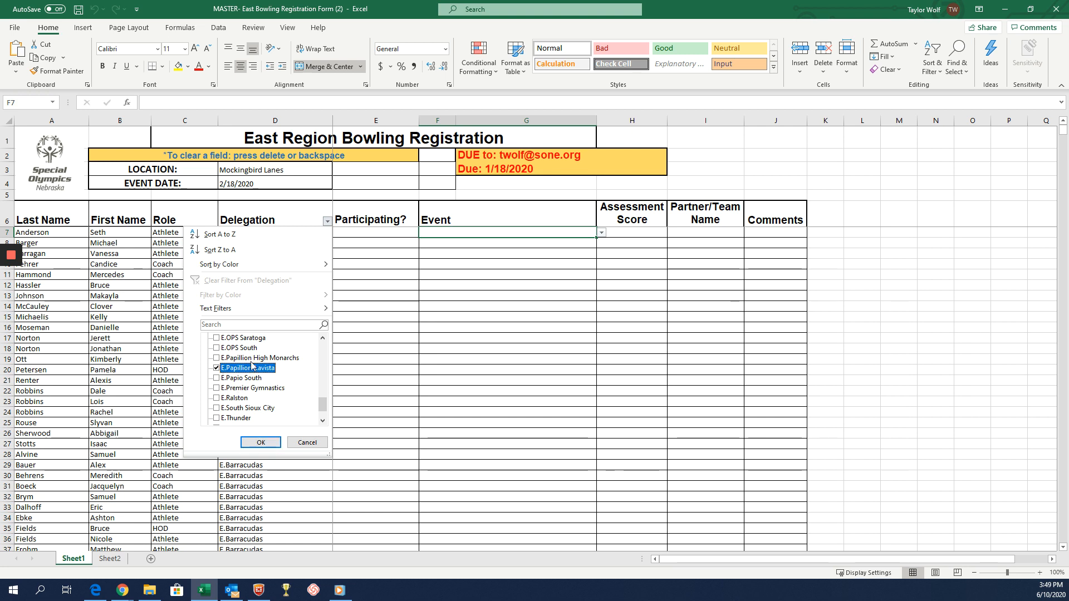
left_click(273, 443)
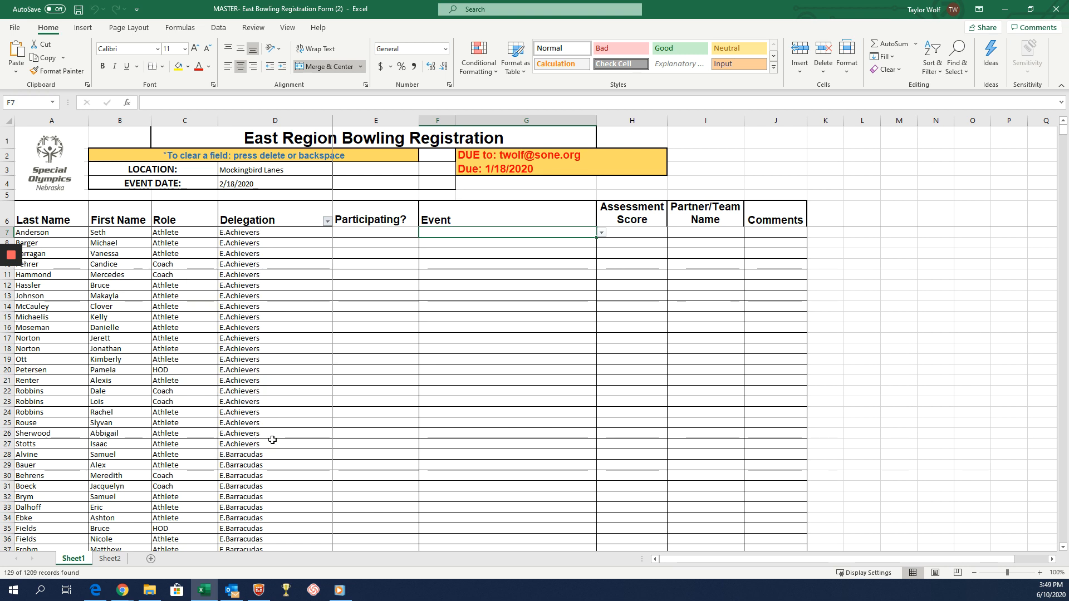
Review the filtered delegation roster and set Participating to Yes for the first listed athlete in row 900.
scroll(334, 328, "down", 2)
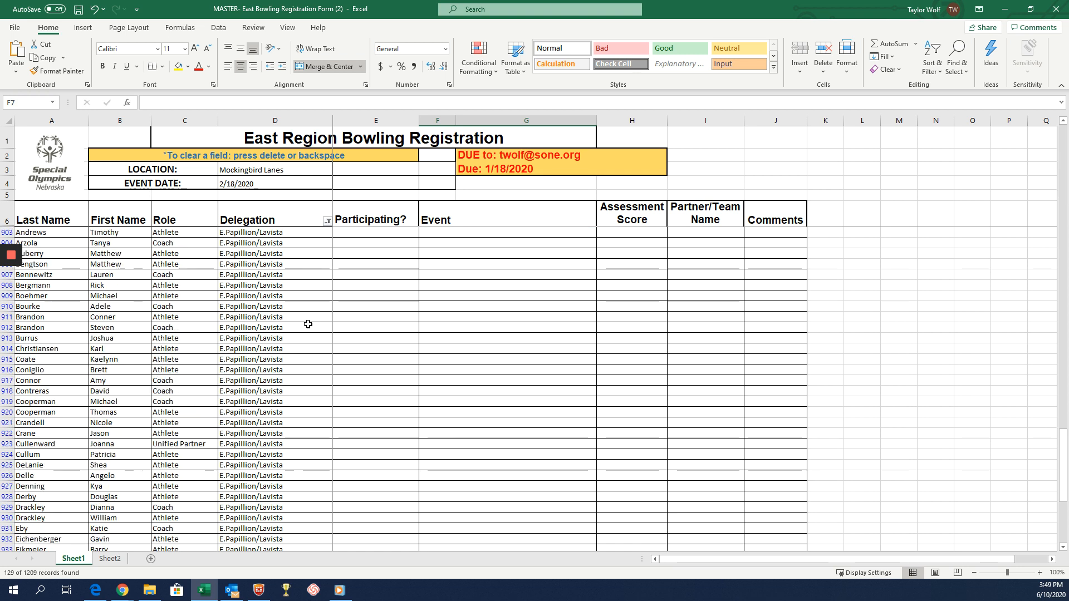
scroll(306, 334, "down", 18)
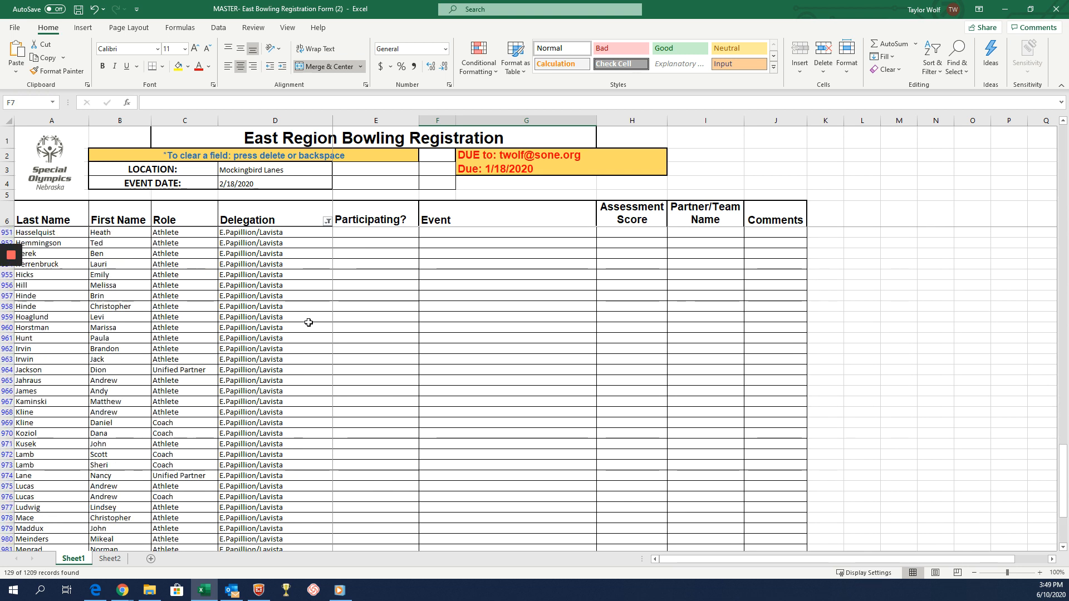
scroll(302, 402, "up", 18)
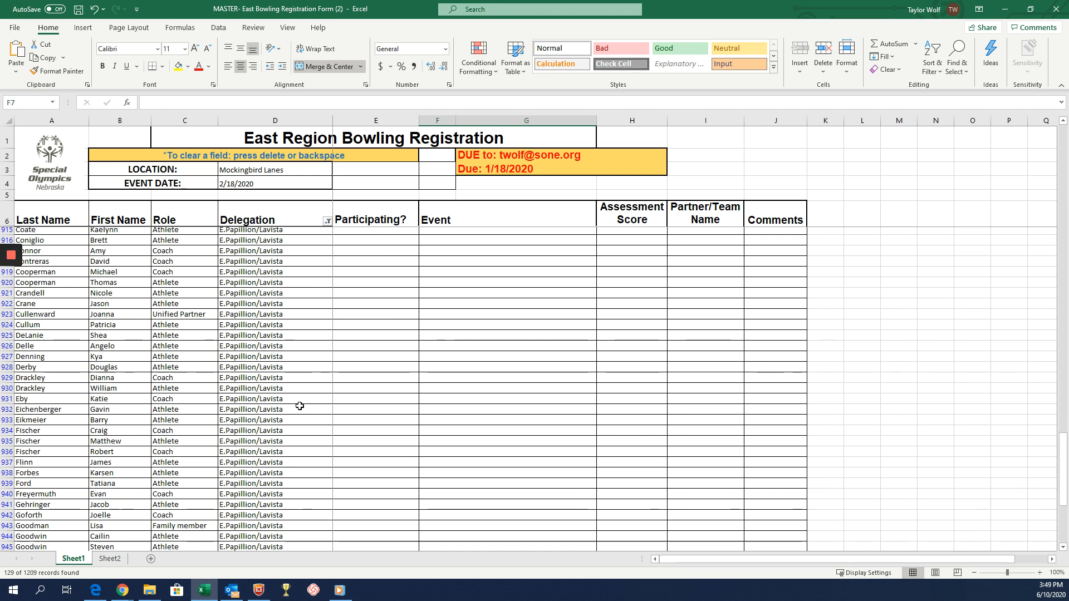
scroll(299, 406, "up", 2)
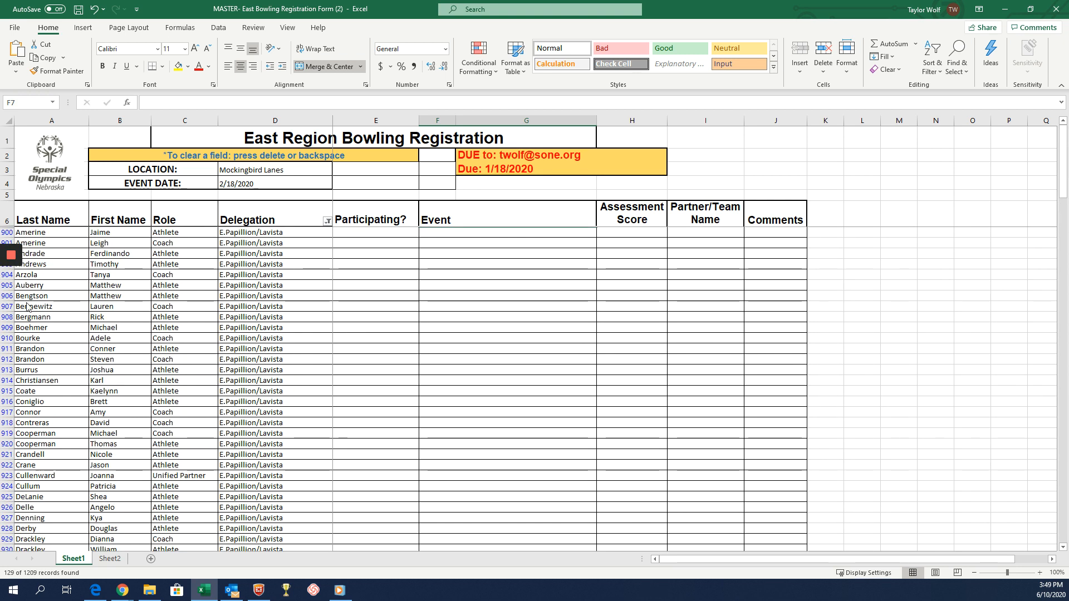
left_click(380, 233)
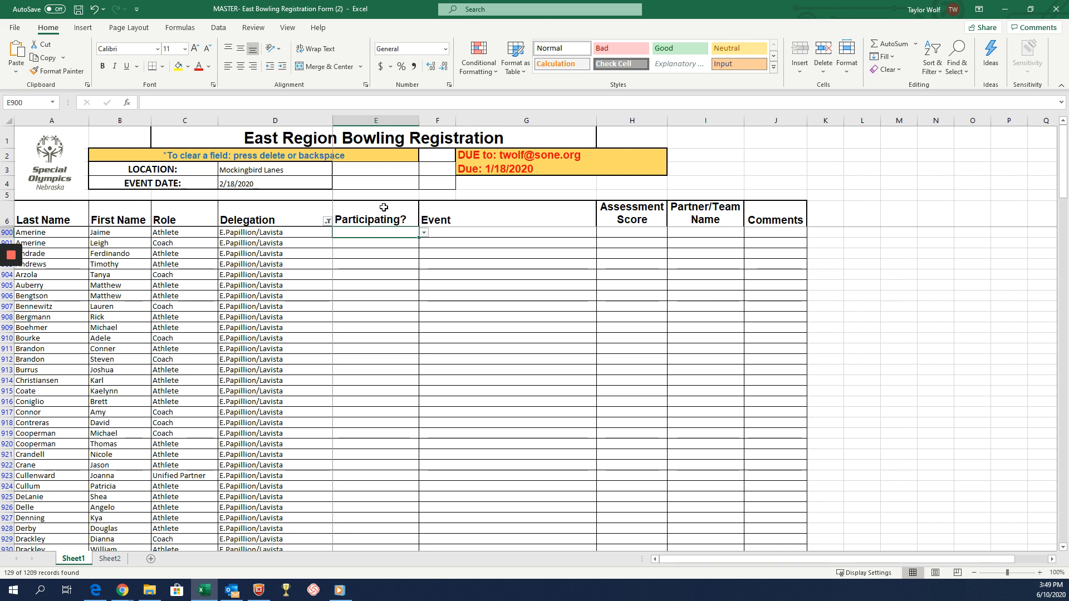
left_click(424, 233)
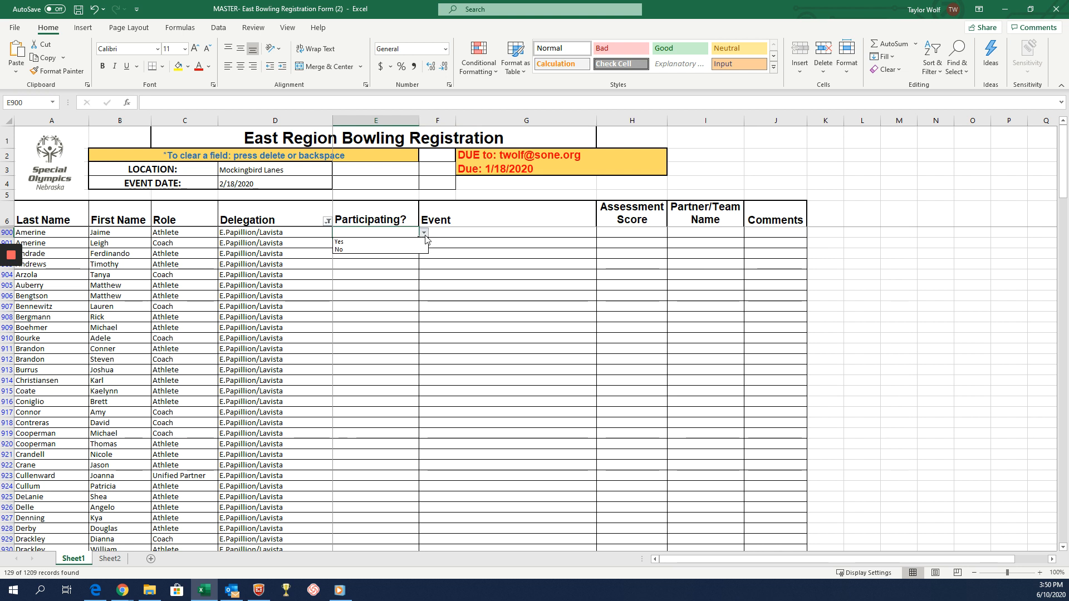
left_click(374, 242)
Set Participating to No for the athlete in row 902 and to Yes for the coach in row 901.
left_click(359, 254)
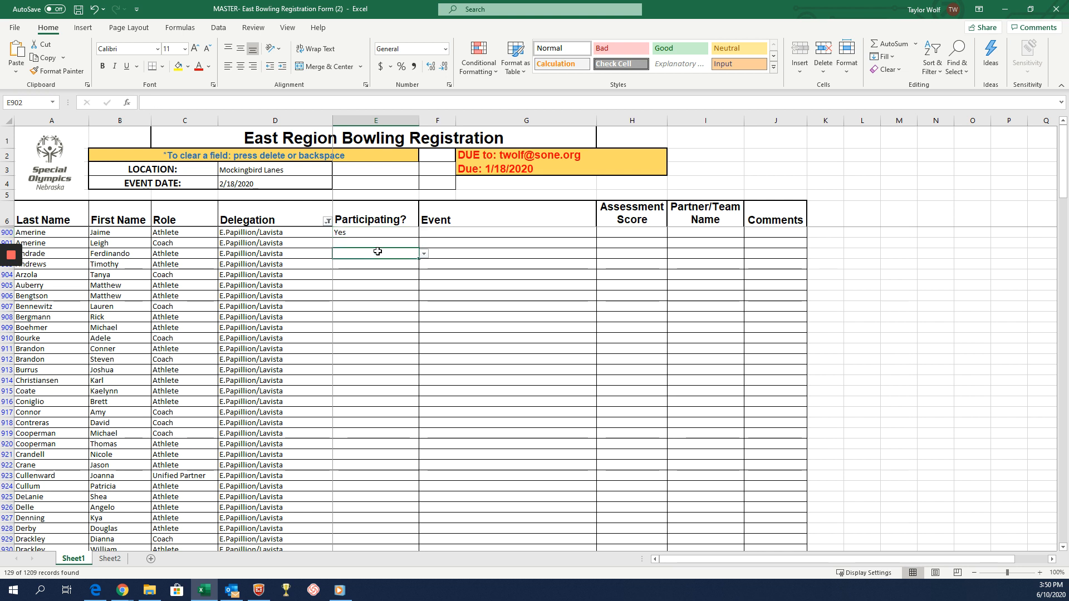
left_click(424, 255)
left_click(365, 275)
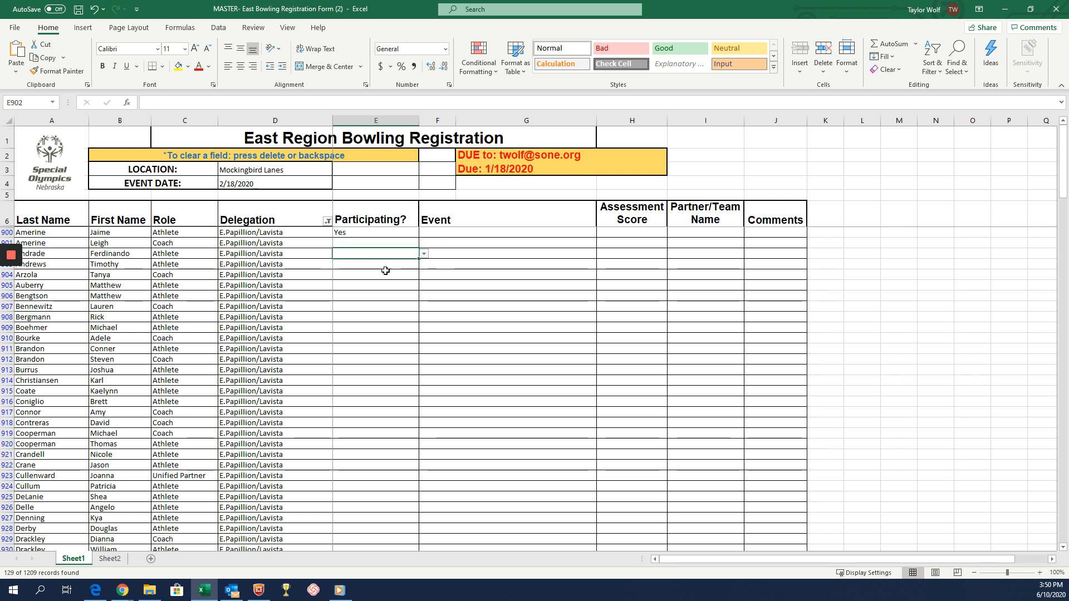
left_click(355, 245)
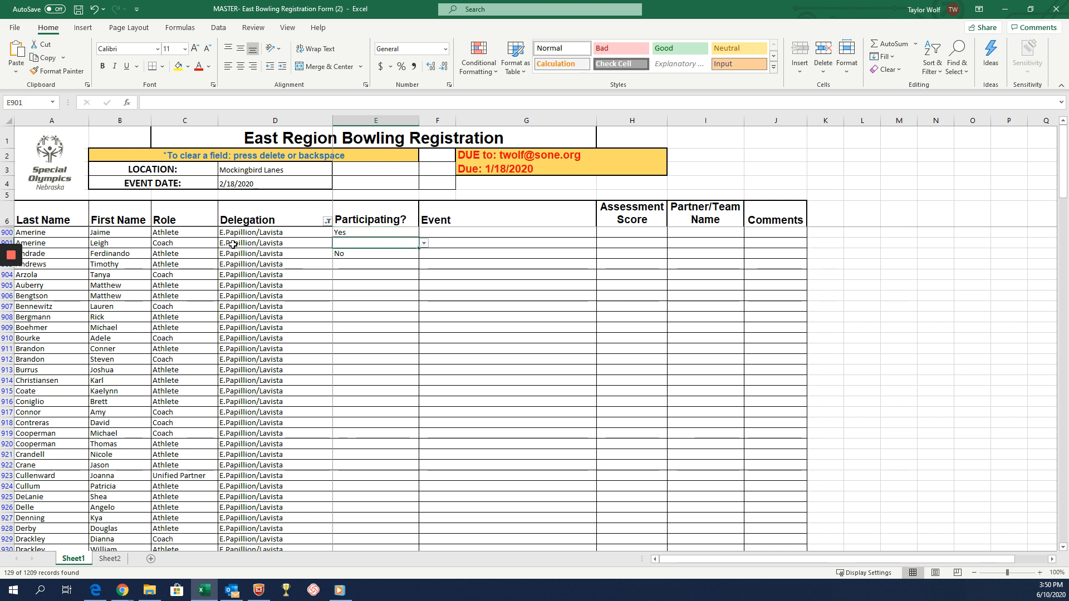
left_click(425, 243)
left_click(412, 254)
Set Participating to Yes for the athlete in row 903 and the coach in row 904.
left_click(396, 265)
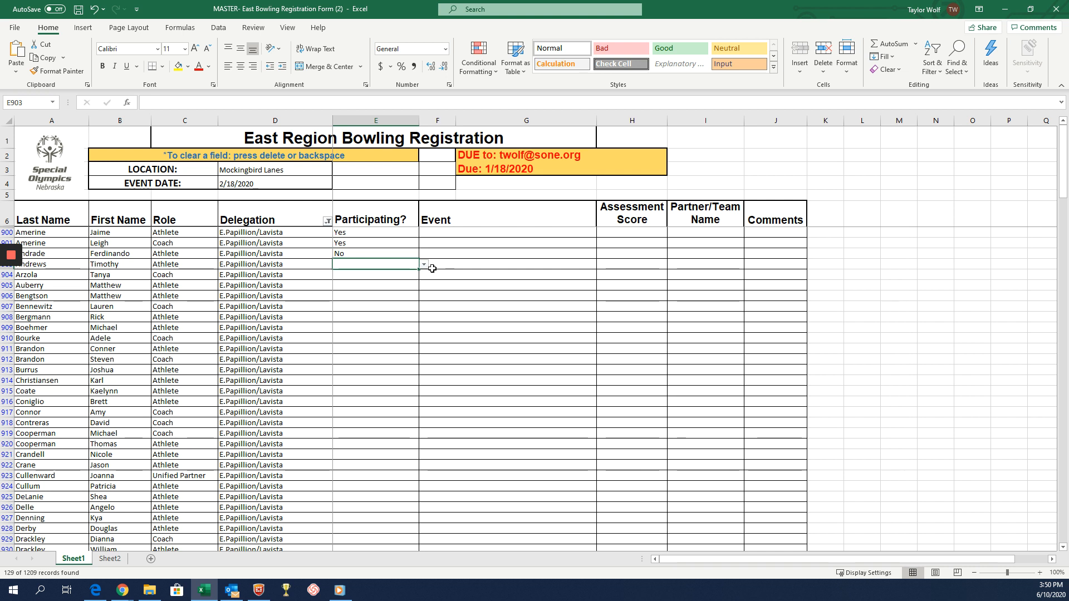
left_click(423, 268)
left_click(390, 274)
left_click(401, 287)
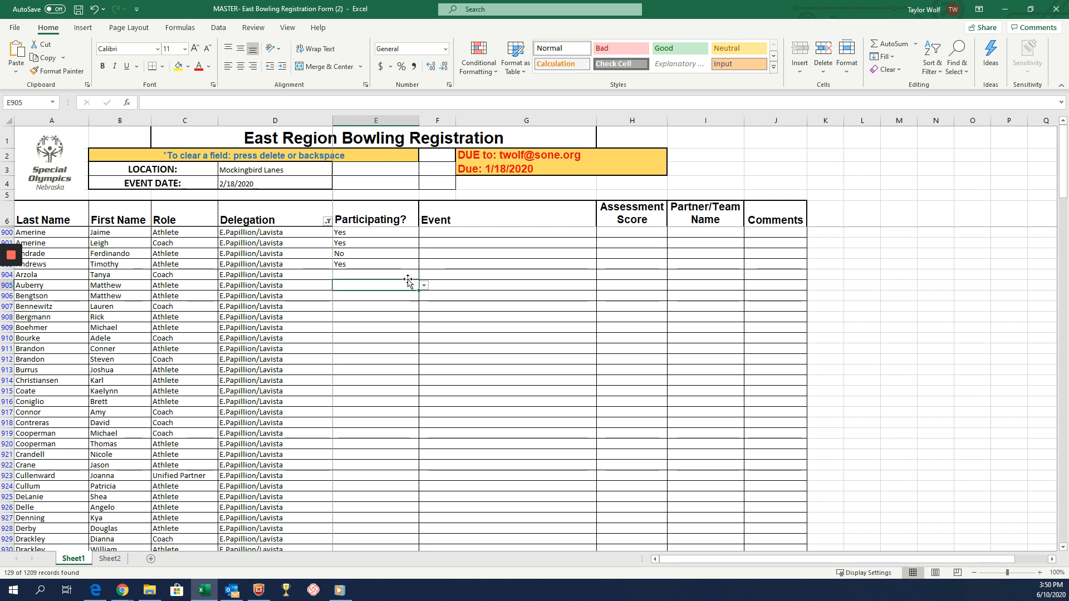
left_click(401, 274)
left_click(424, 275)
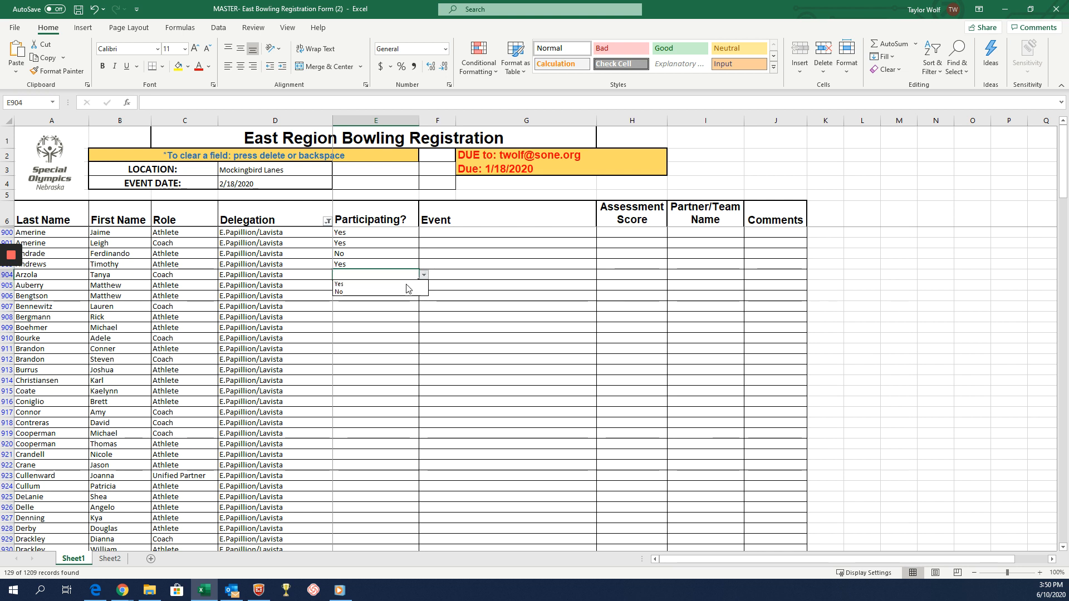
left_click(390, 284)
left_click(414, 296)
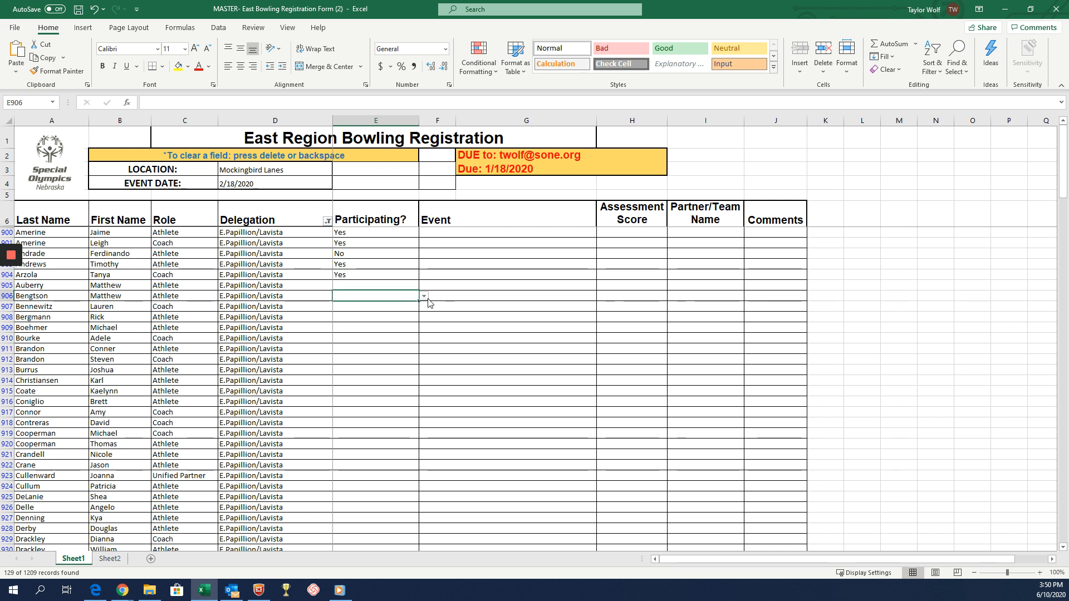
left_click(424, 298)
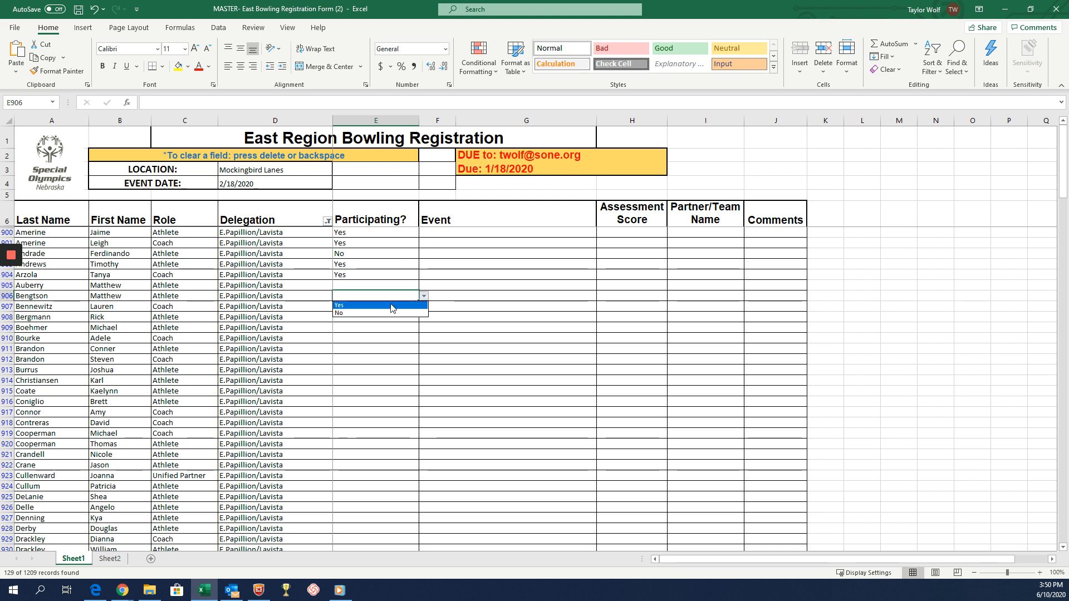
left_click(377, 331)
View the Event options for the athlete in row 900 and enter "team bowling" as free text in that cell.
left_click(440, 232)
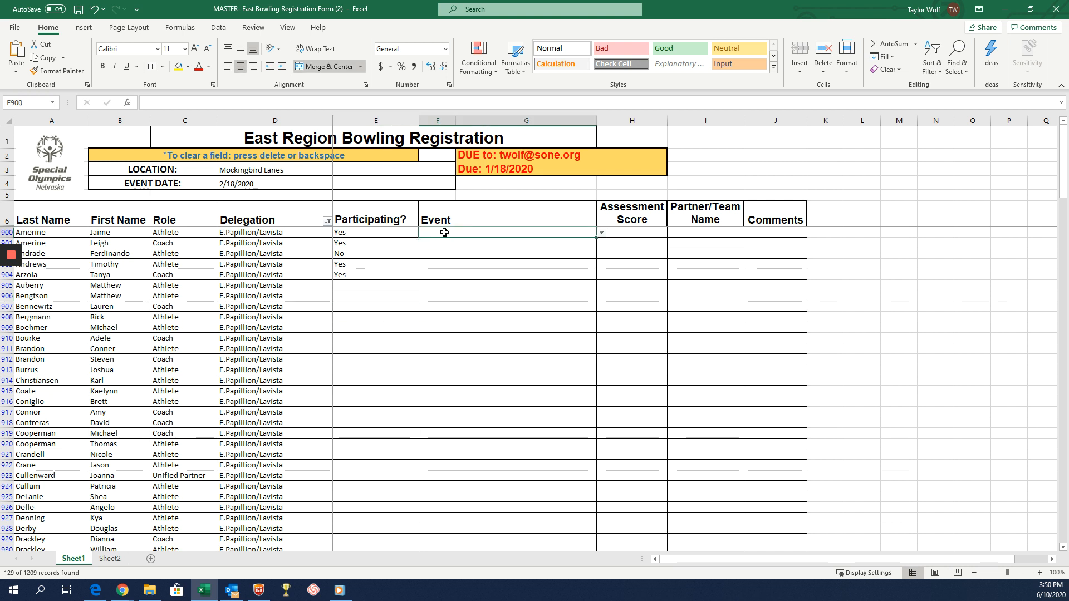
left_click(602, 234)
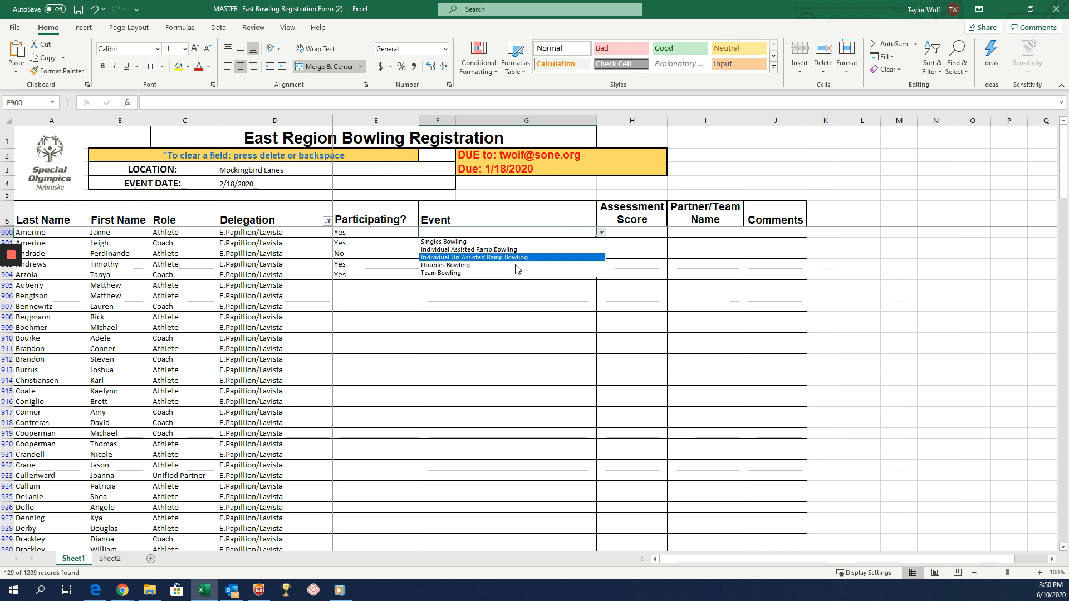
left_click(466, 232)
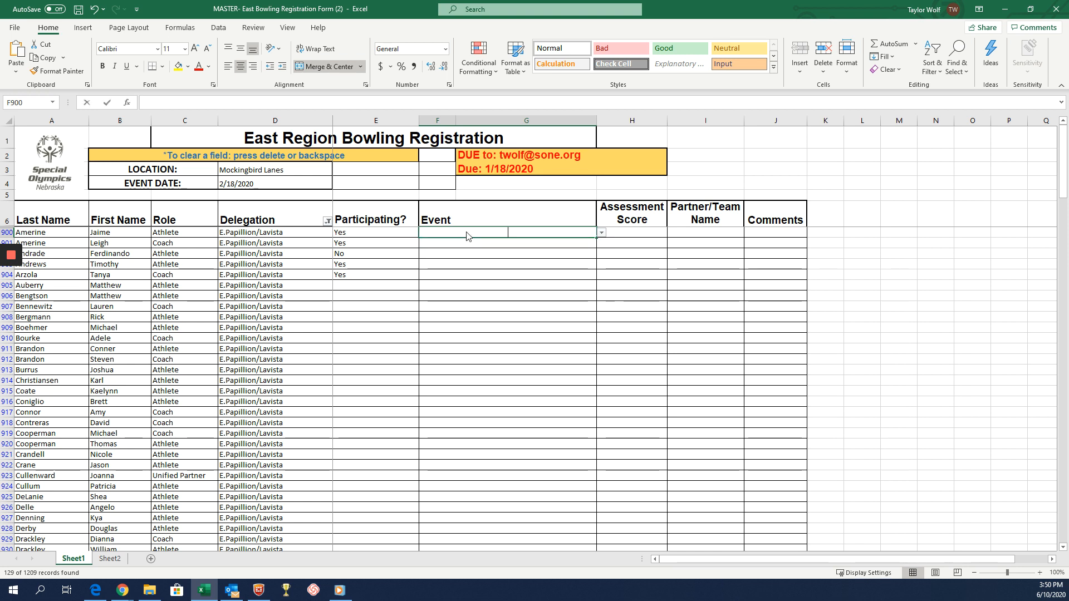
type("team")
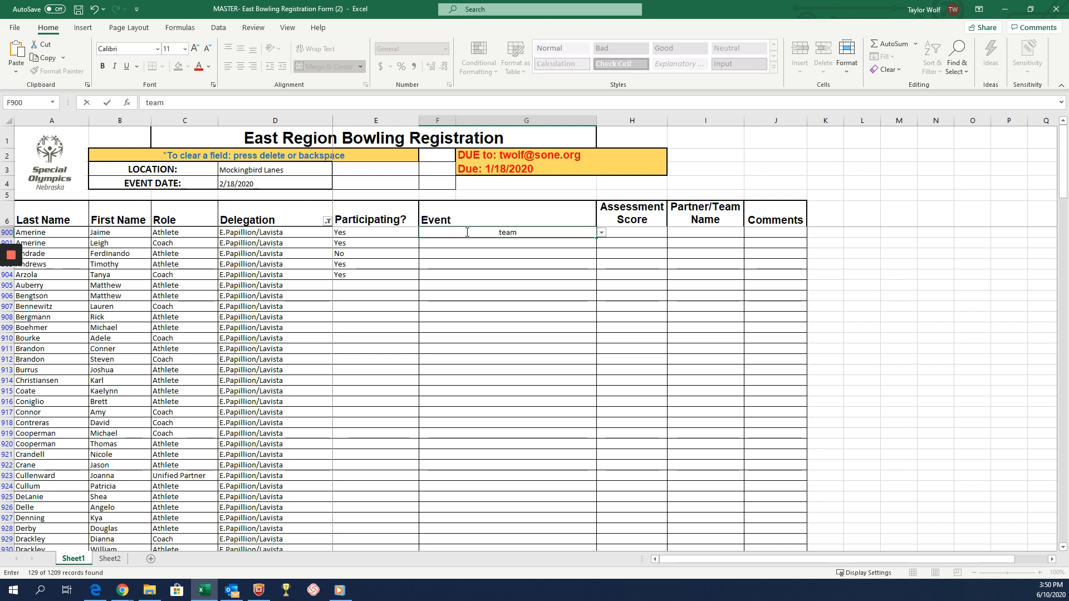
type(" bowling")
key("Tab")
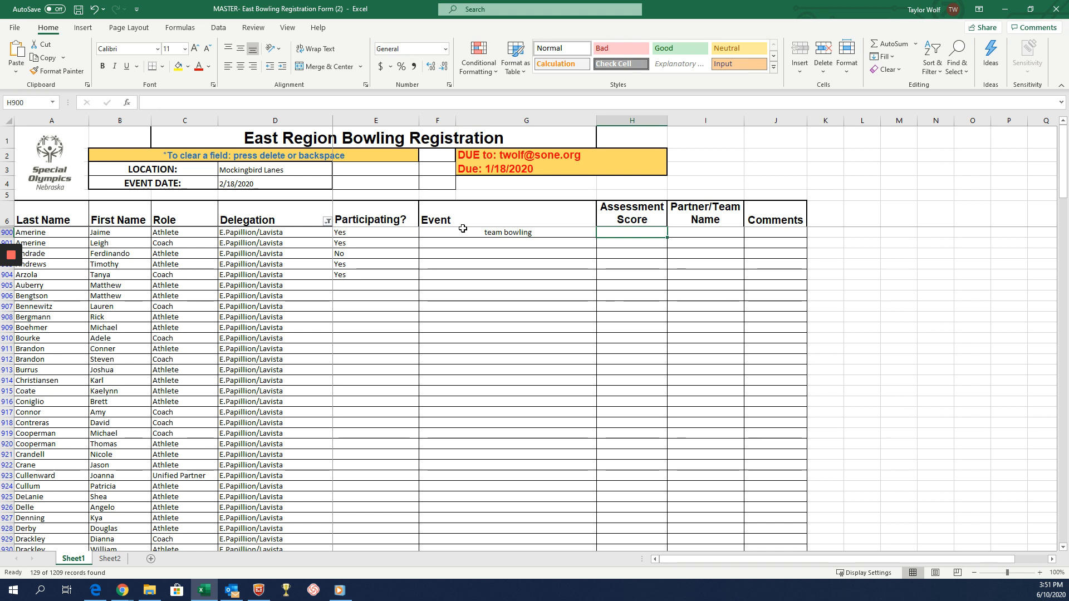
Check the Event options against the typed entry in row 900 and clear that Event cell.
left_click(531, 234)
left_click(602, 232)
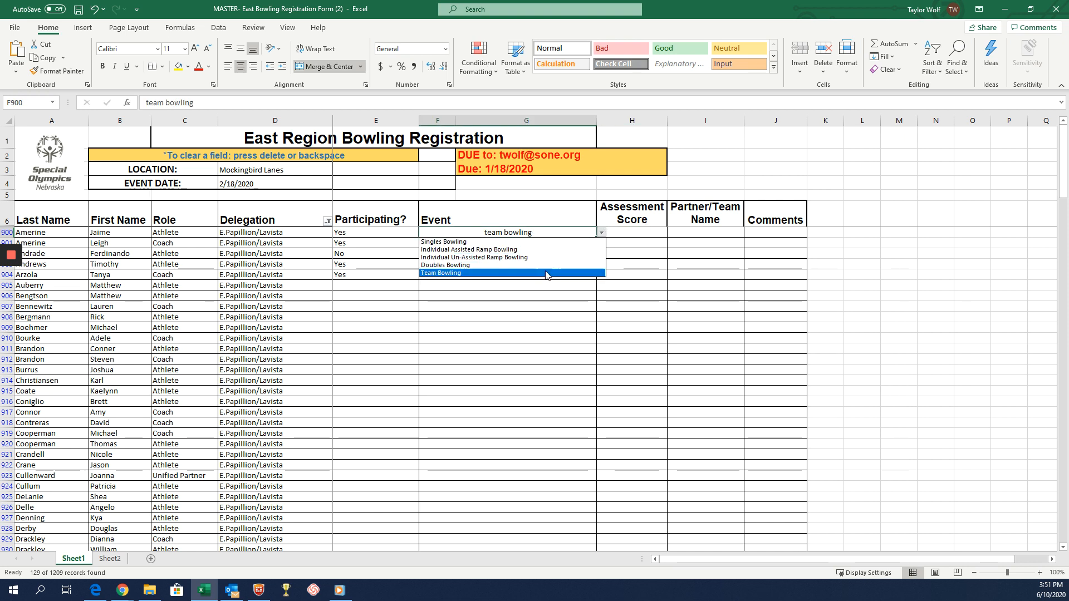
left_click(512, 236)
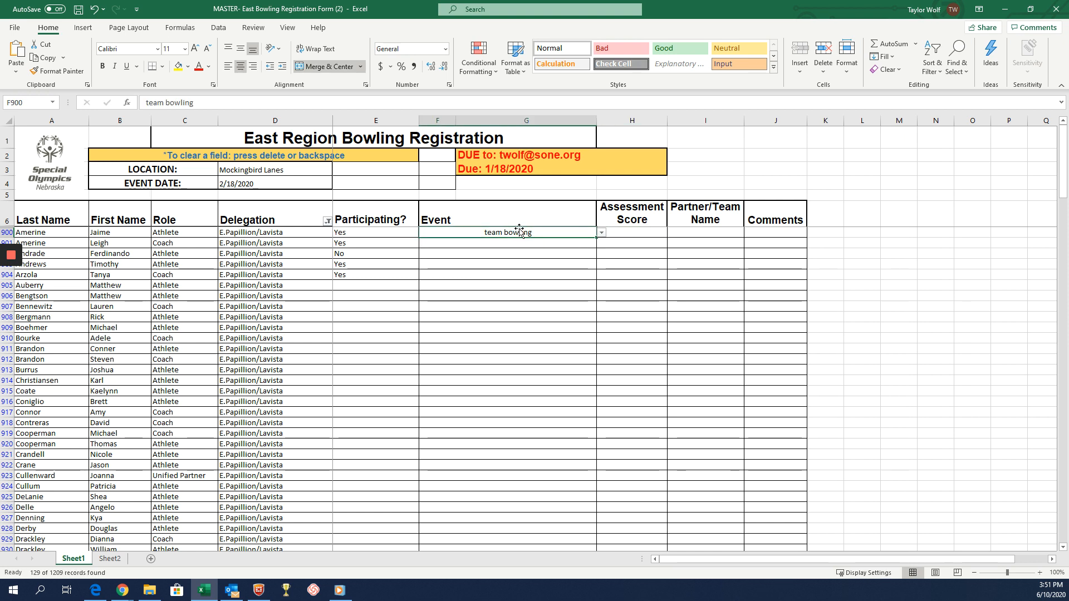
key("BackSpace")
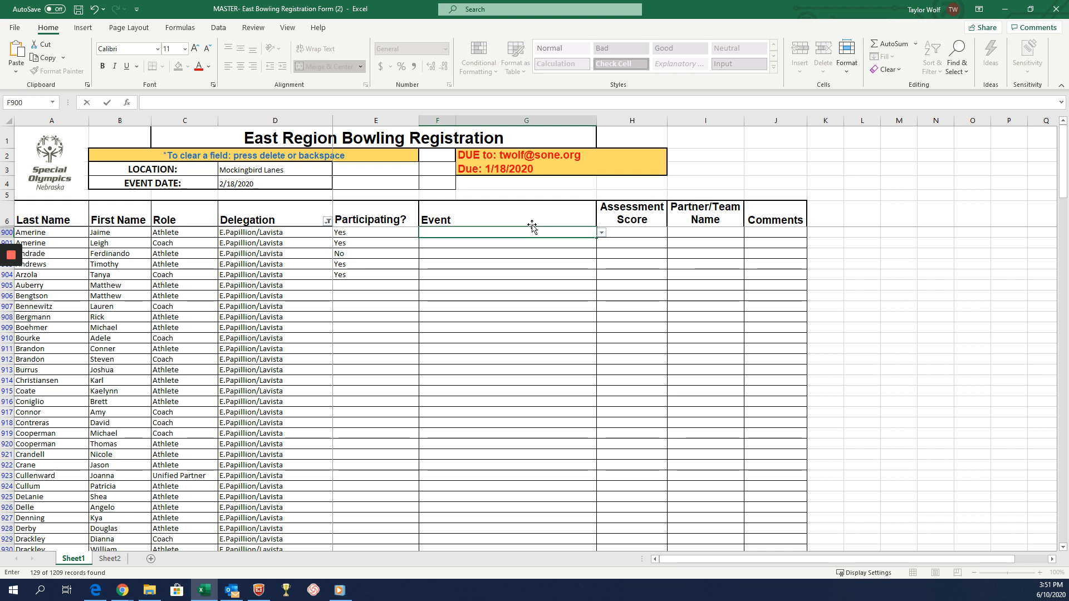
Try to enter the arbitrary text "gagjdsfas" as the Event for the athlete in row 900.
type("dsfas")
left_click(602, 234)
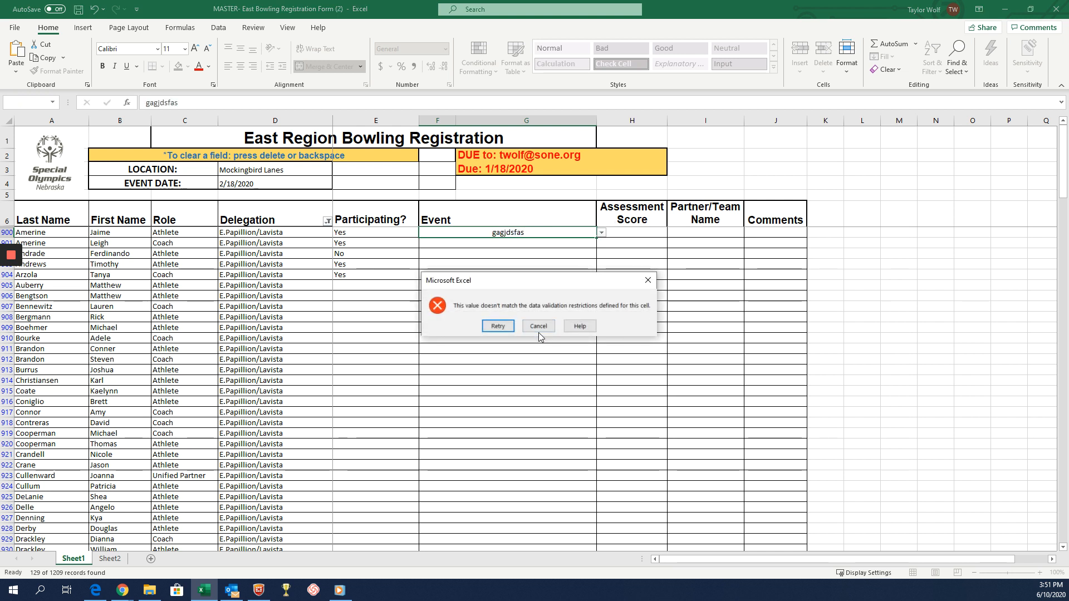
key("Escape")
Set the Event to Singles Bowling and the Assessment Score to 100 for the athlete in row 900.
left_click(603, 232)
left_click(520, 232)
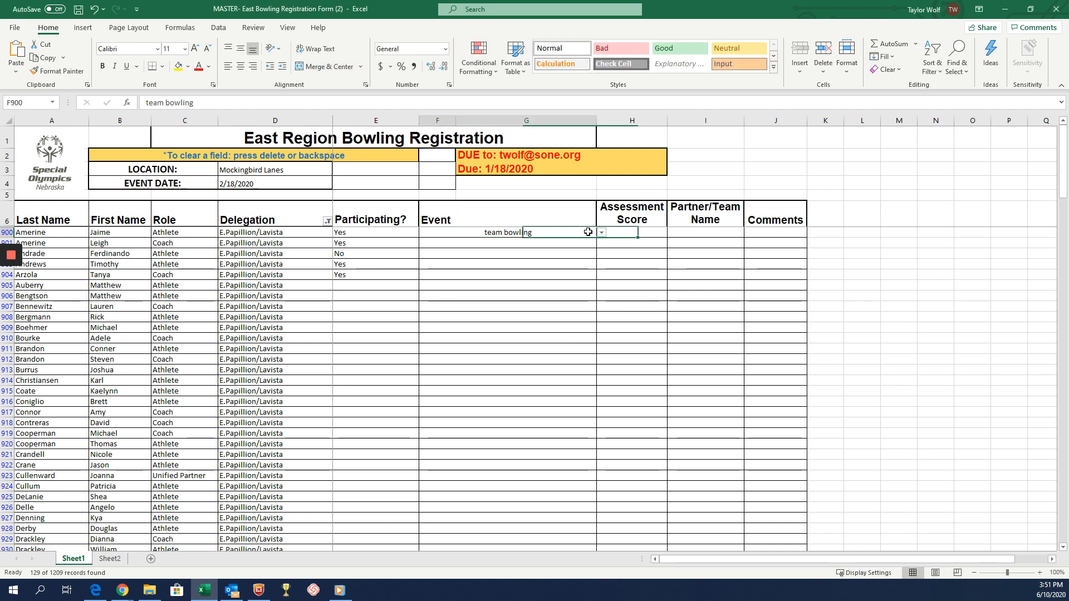
left_click(602, 232)
left_click(562, 243)
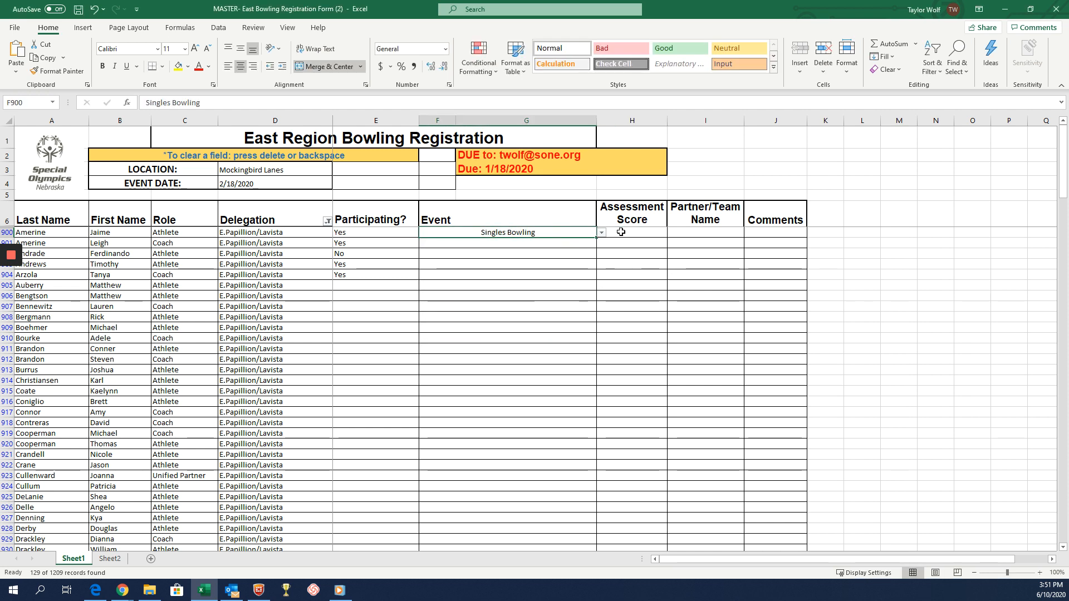
left_click(622, 232)
type("100")
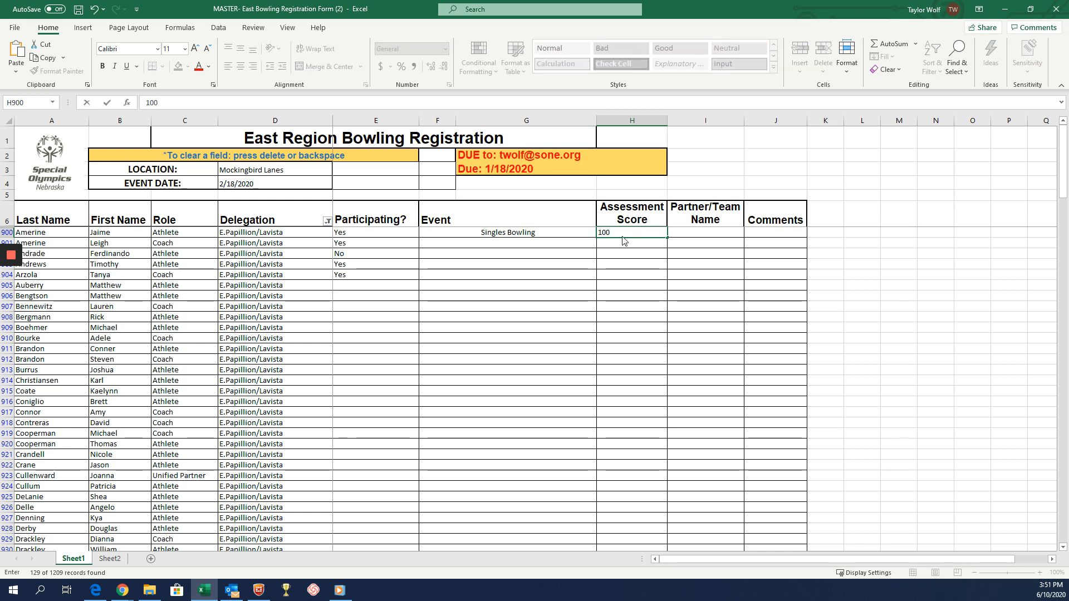
left_click(356, 244)
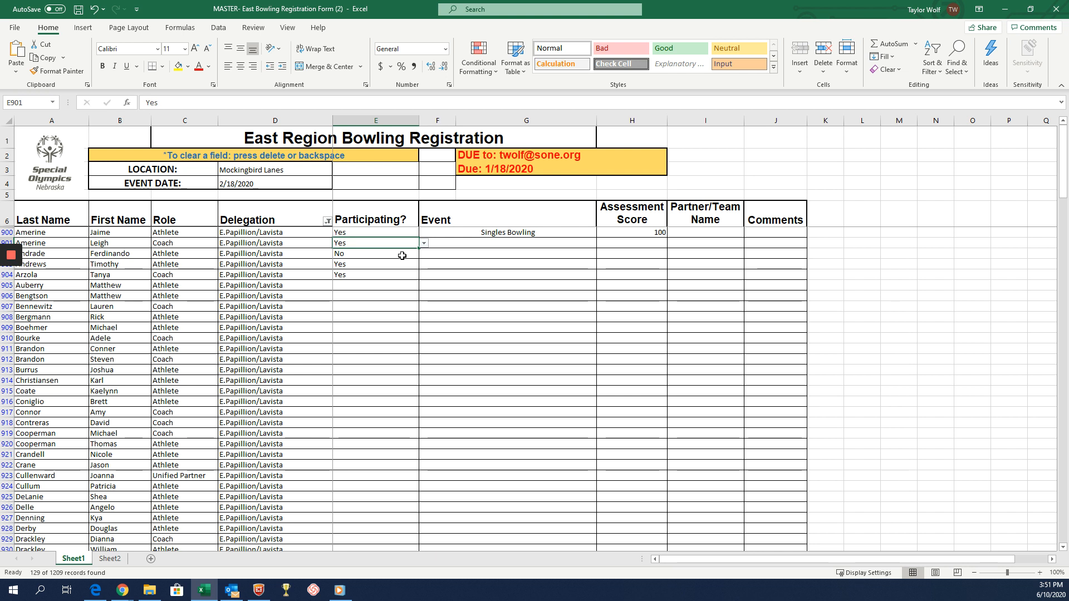
Choose Doubles Bowling as the Event for the athlete in row 903 and the coach in row 904.
left_click(450, 245)
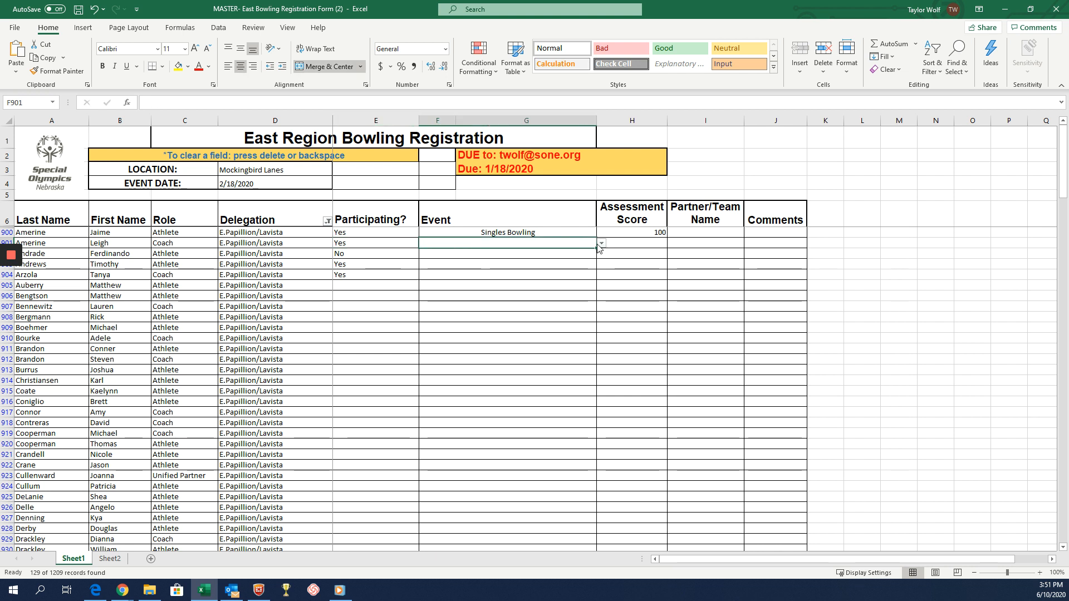
left_click(365, 256)
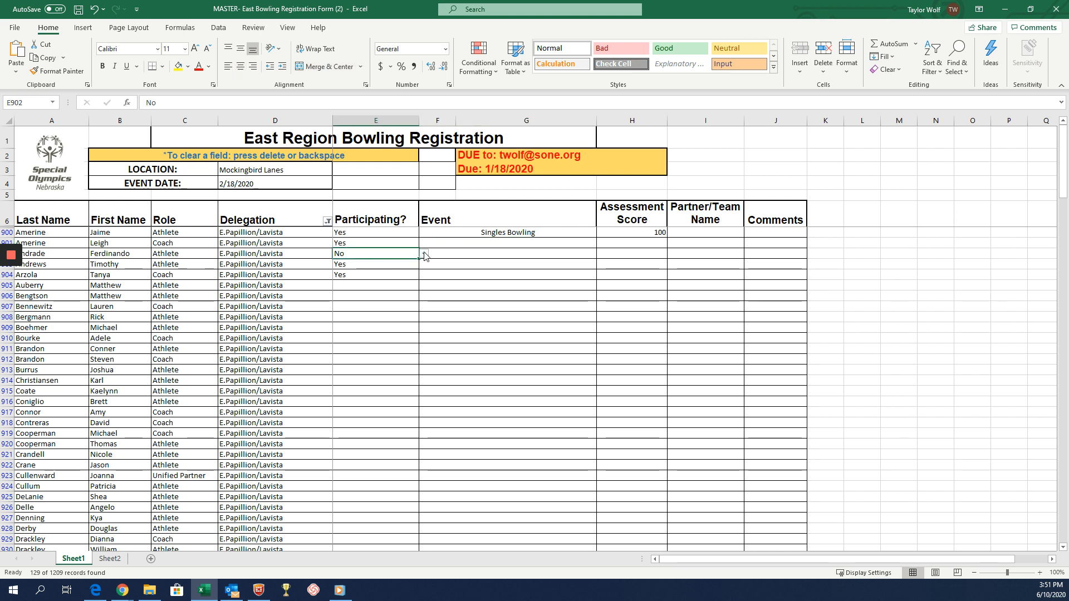
left_click(396, 264)
left_click(439, 263)
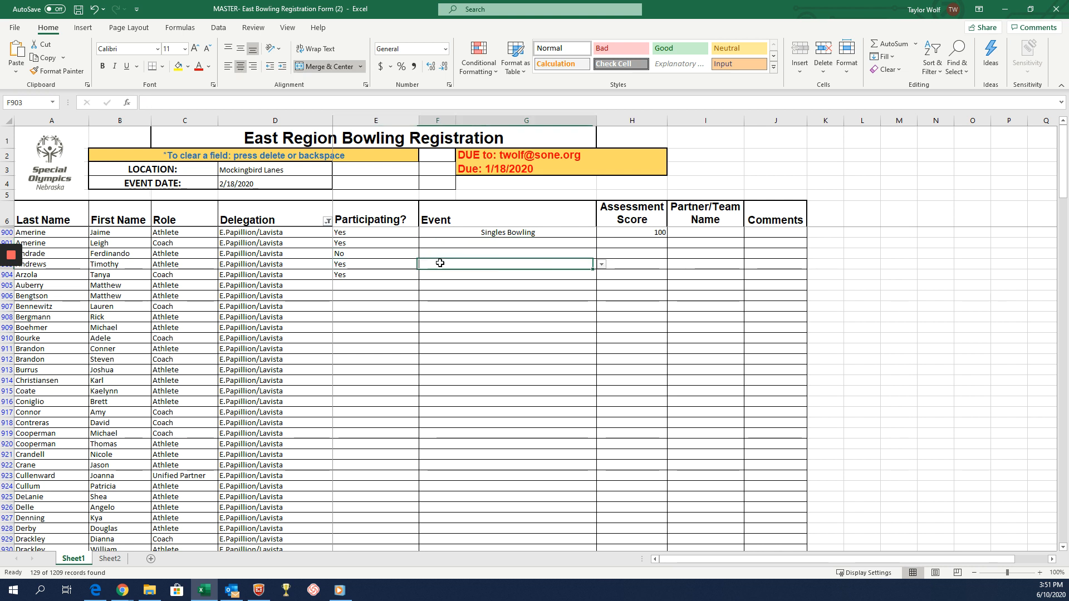
left_click(601, 263)
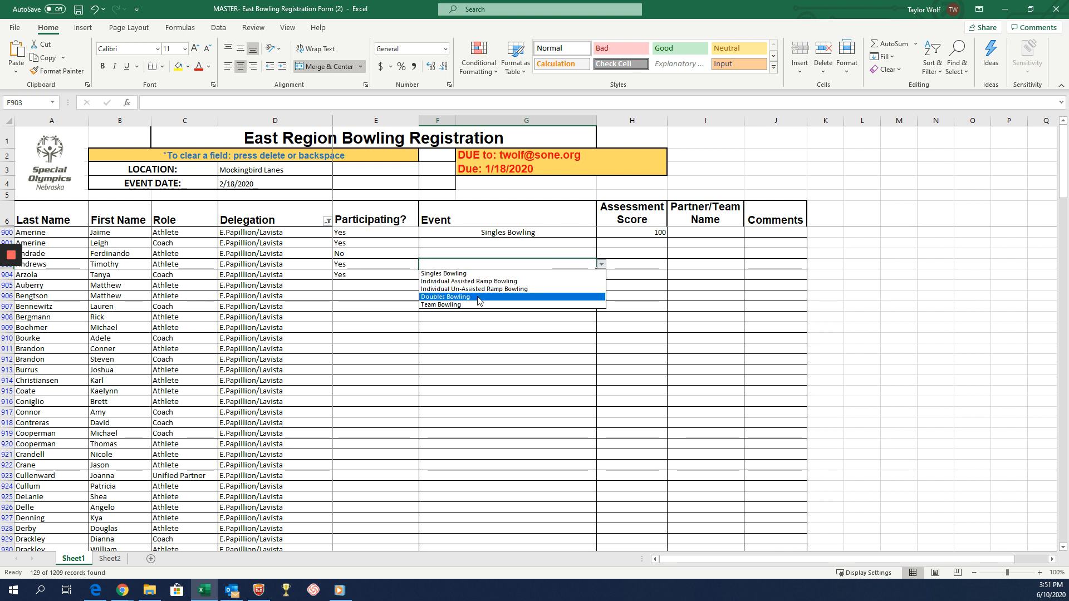
left_click(518, 297)
left_click(398, 277)
left_click(454, 275)
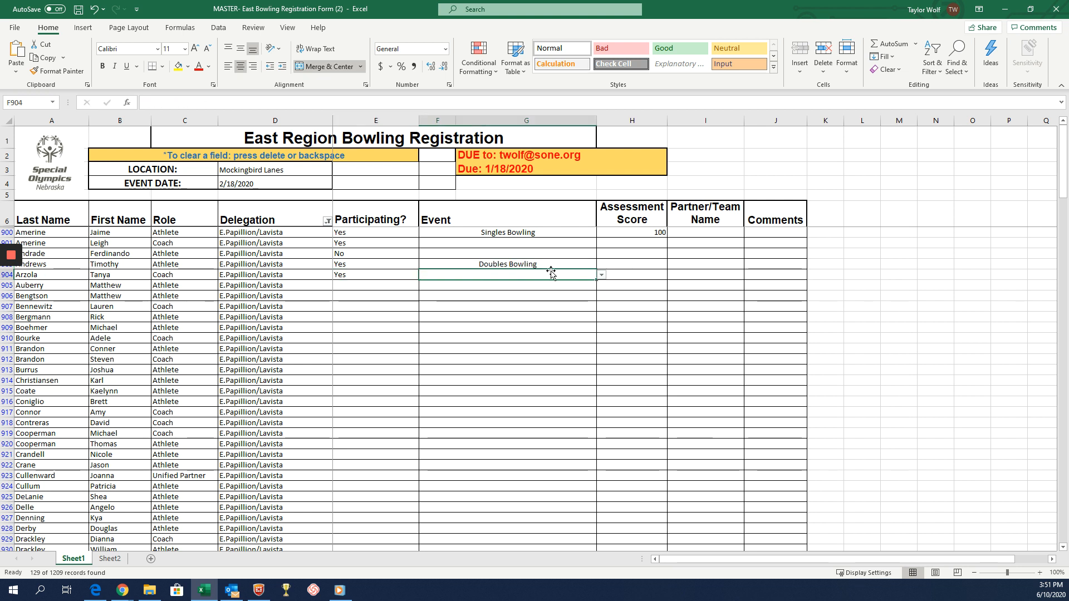
left_click(602, 276)
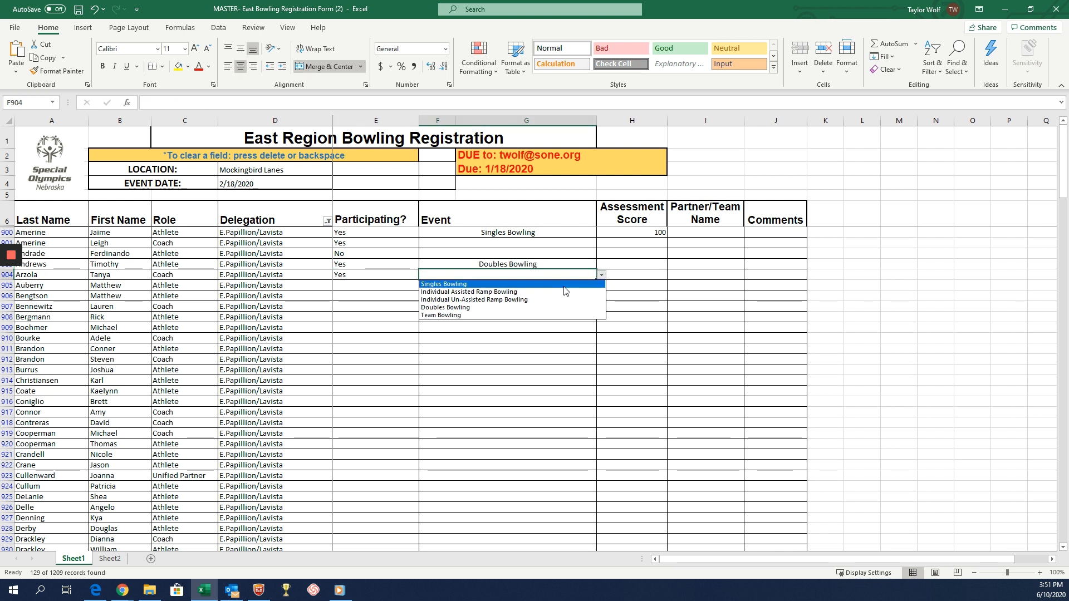
left_click(501, 308)
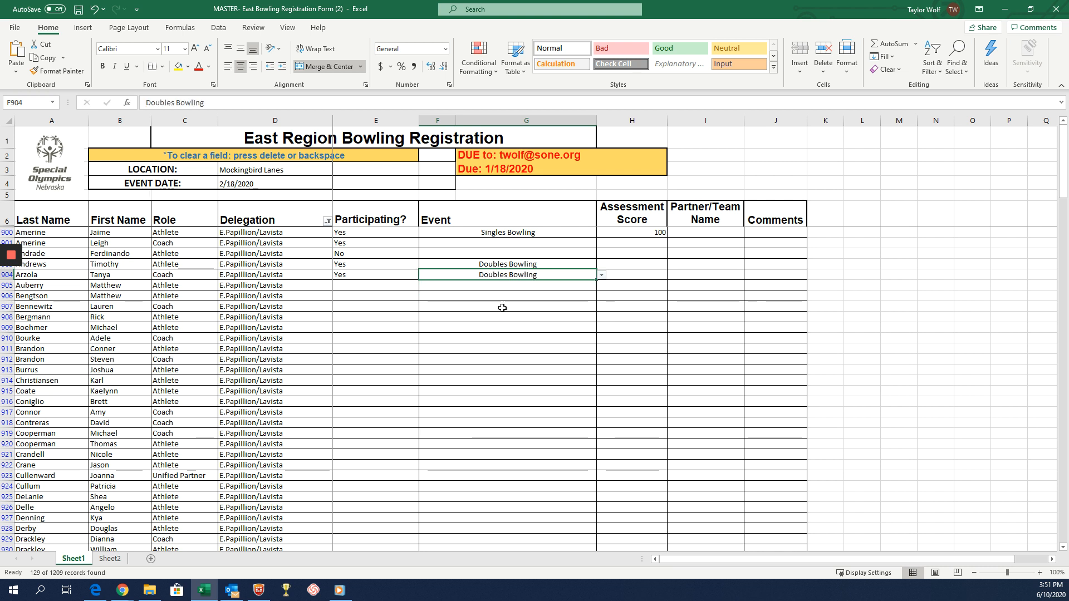
Enter Assessment Scores of 150 for the athlete in row 903 and 200 for the coach in row 904.
left_click(633, 265)
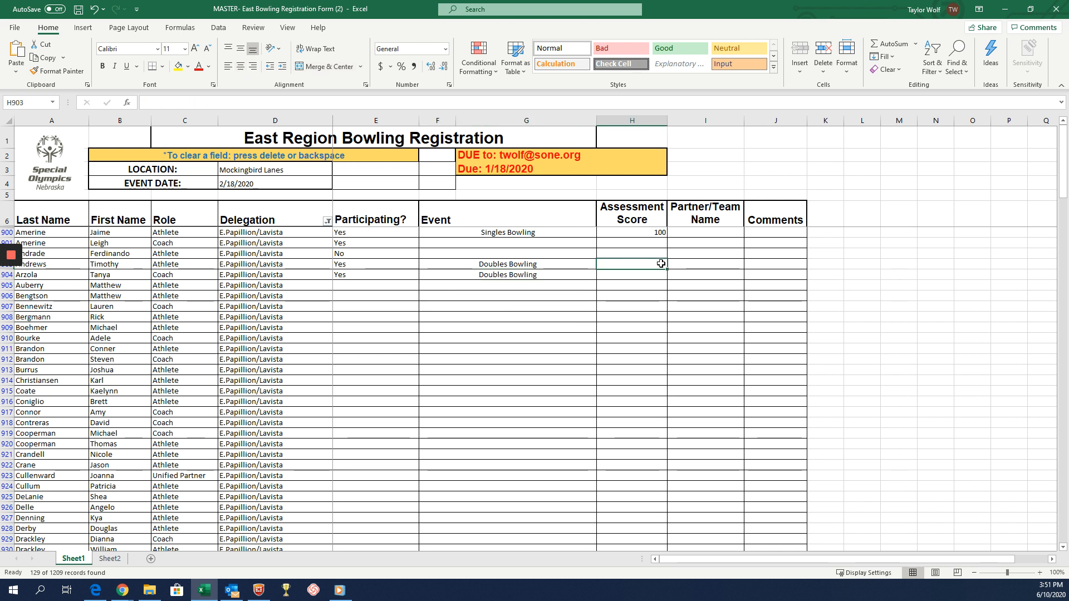
type("150")
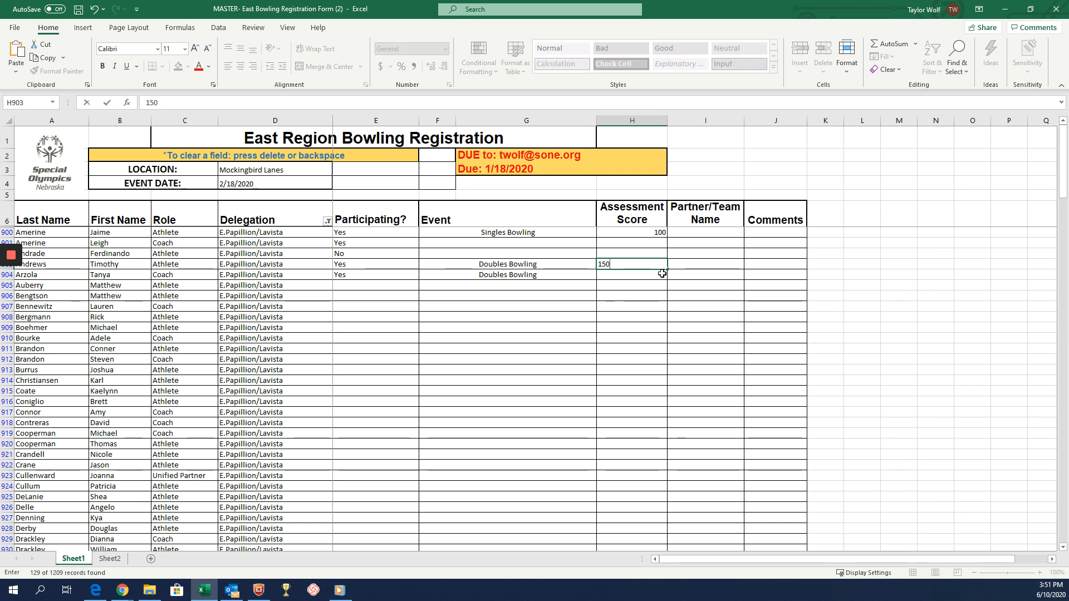
left_click(661, 273)
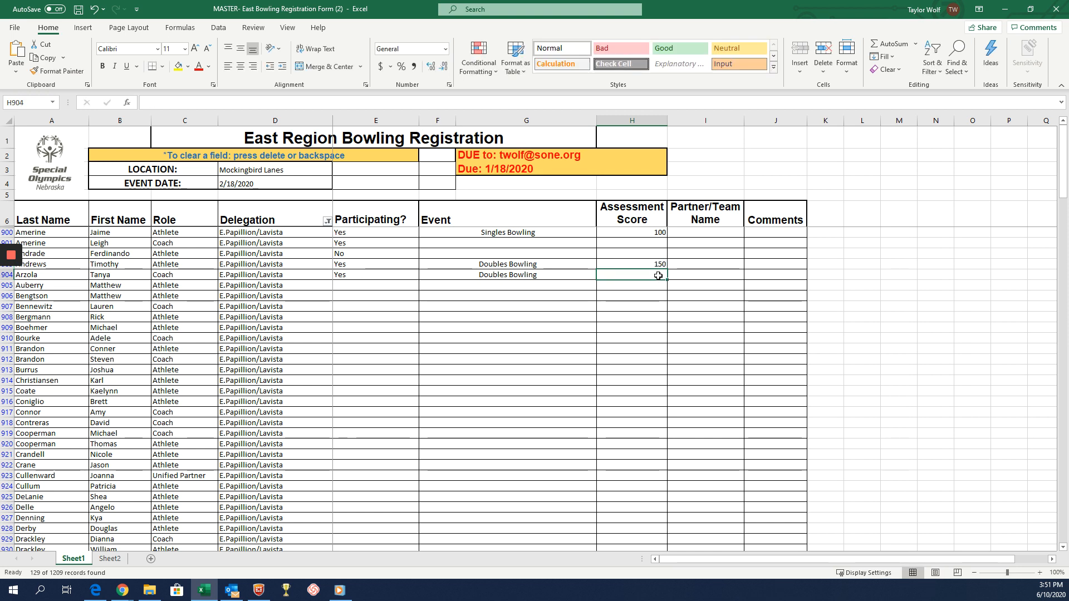
type("200")
Enter "Team Blue" as the Partner/Team Name for both doubles bowlers in rows 903 and 904.
left_click(706, 262)
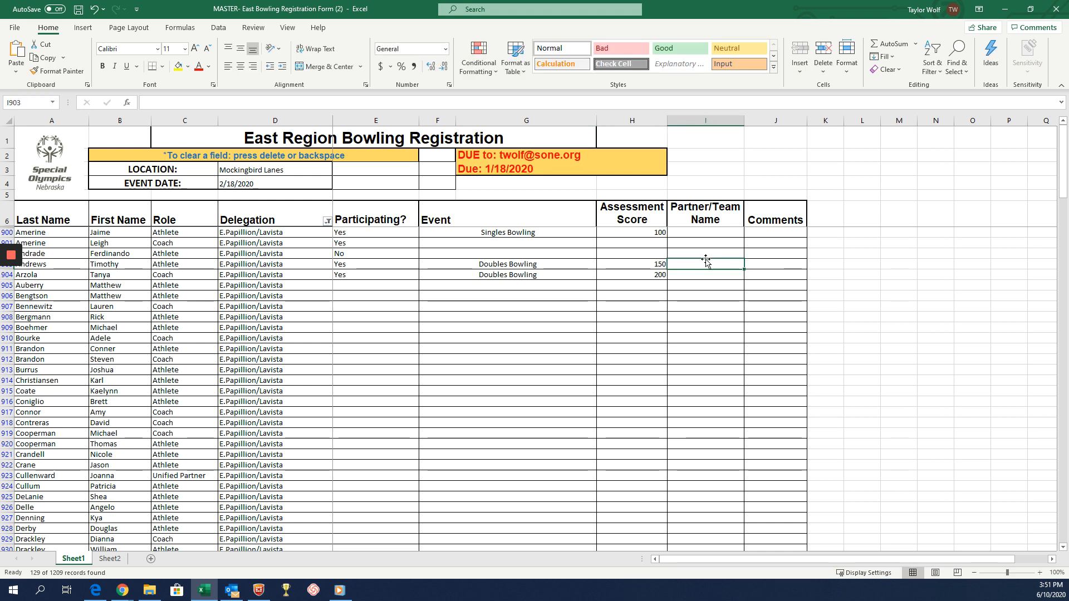
type("Team Blue")
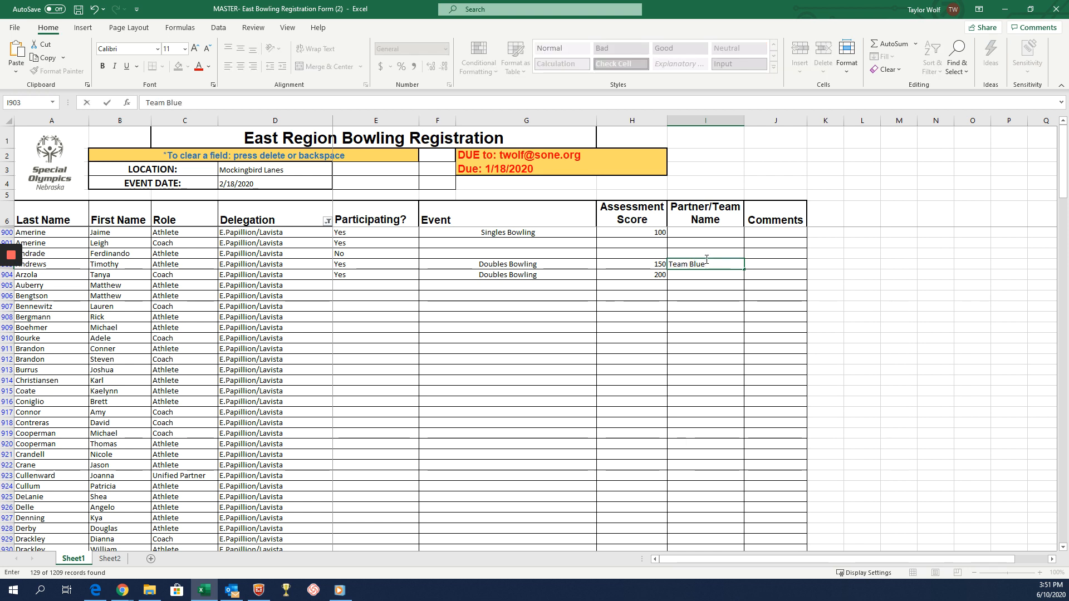
key("ctrl+Return")
left_click(685, 276)
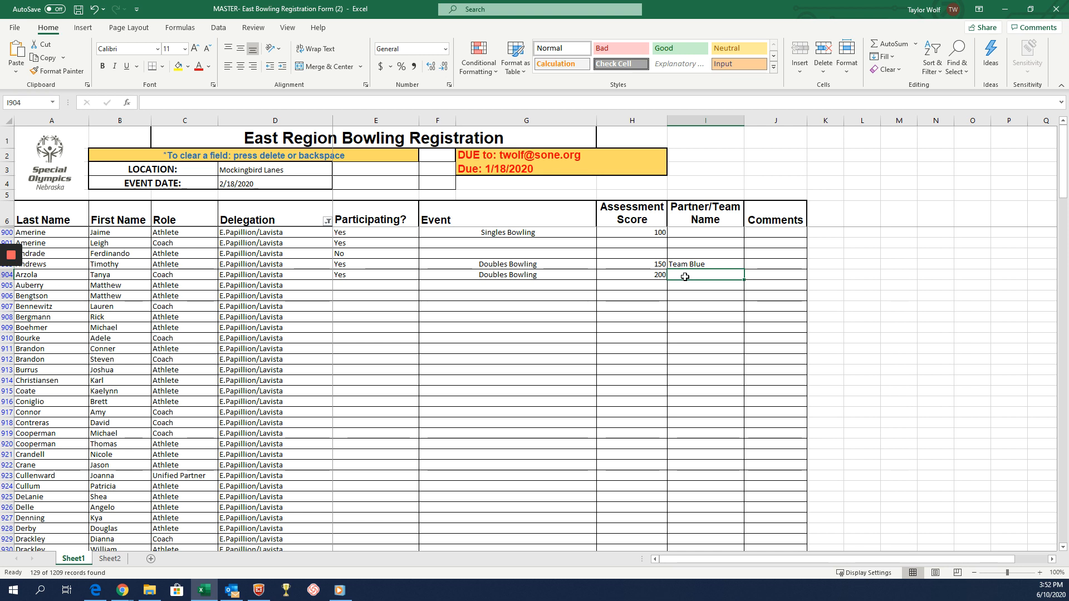
type("Team Blue")
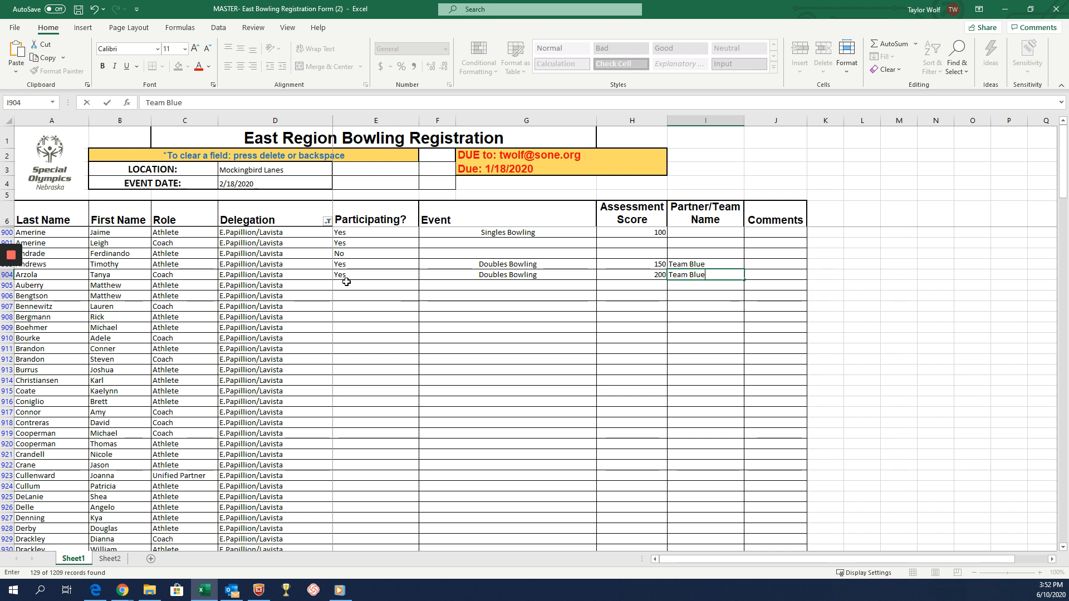
Set the Event to Singles Bowling and the Assessment Score to 175 for the athlete in row 905.
left_click(451, 286)
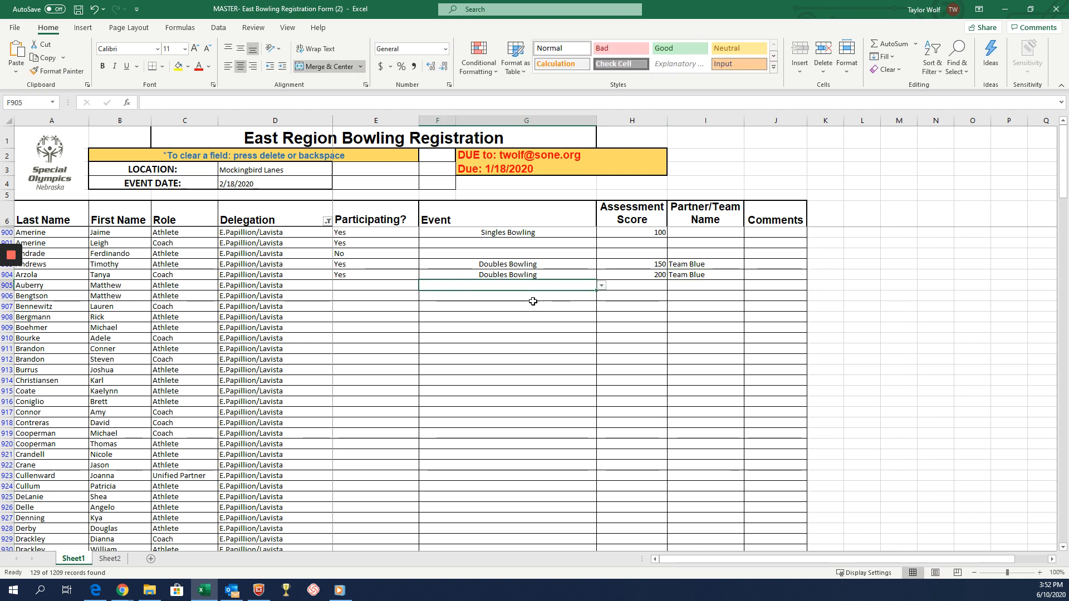
left_click(602, 285)
left_click(512, 294)
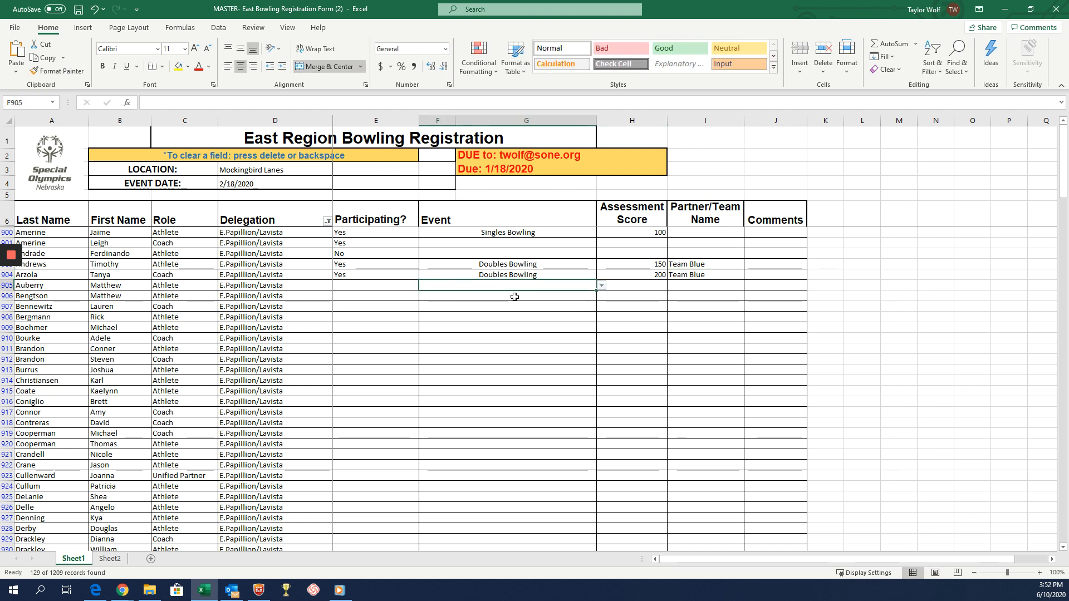
left_click(649, 285)
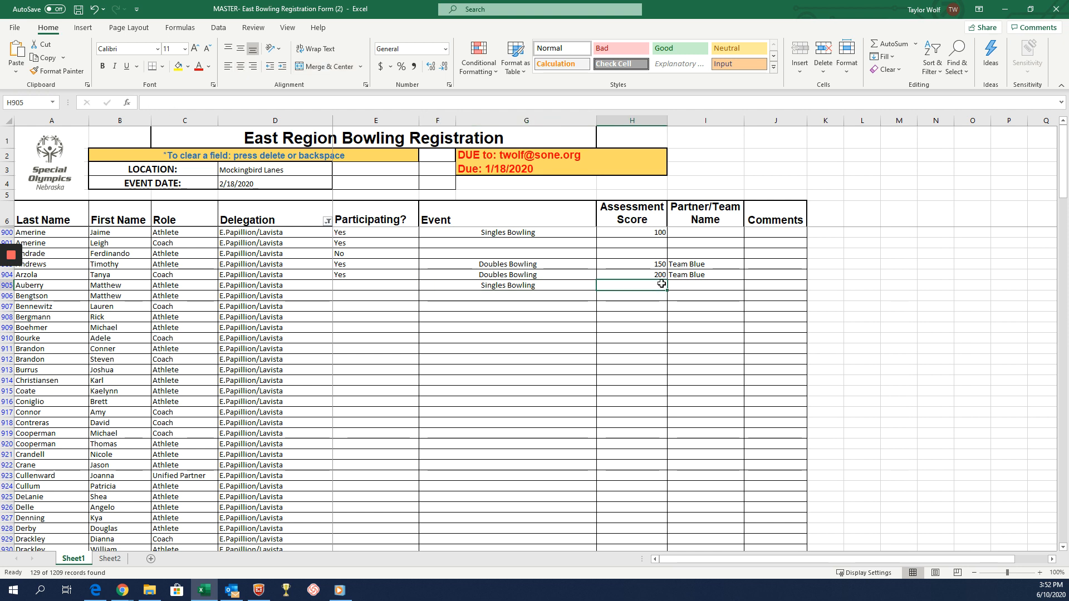
type("175")
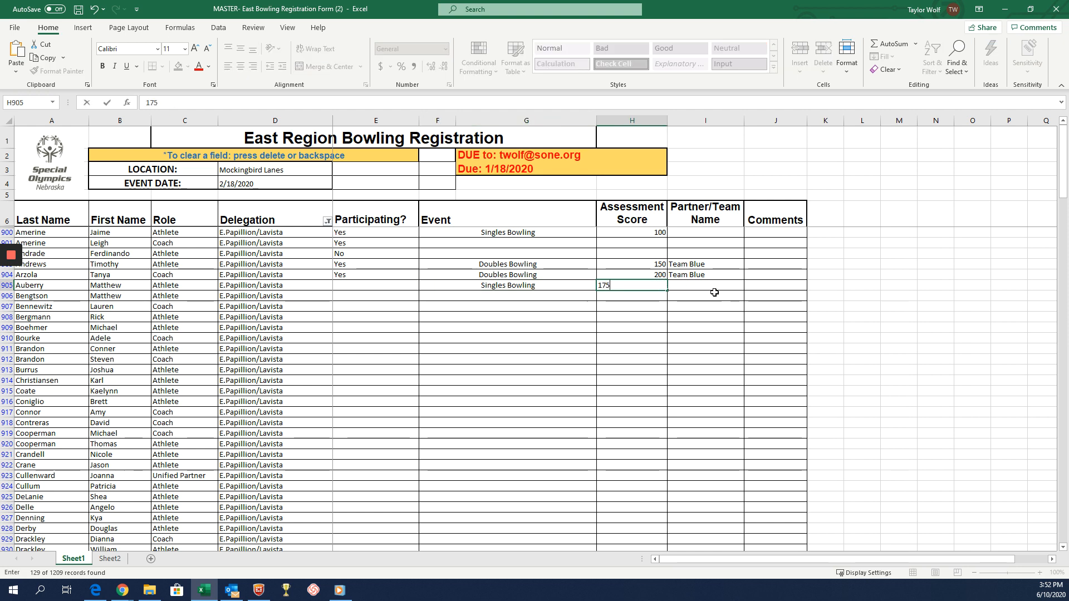
key("Return")
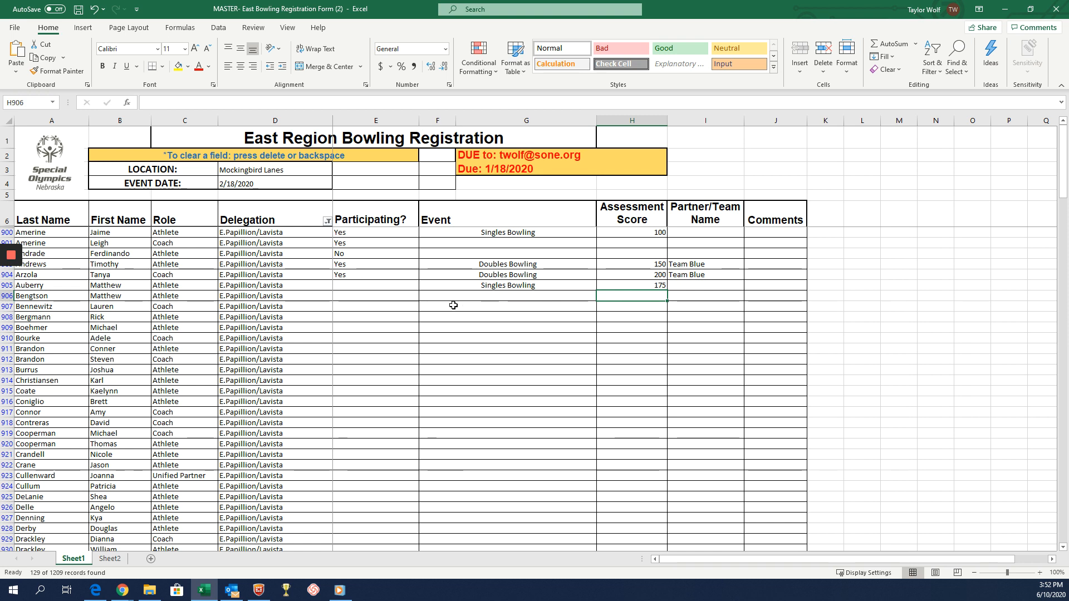
scroll(444, 311, "down", 4)
scroll(444, 312, "up", 3)
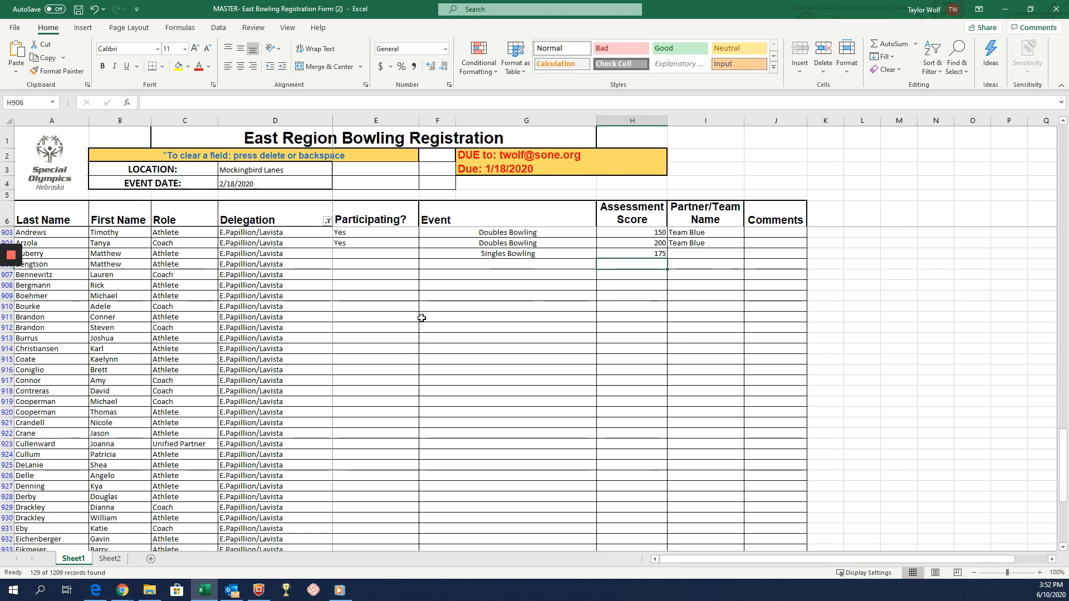
scroll(218, 447, "up", 1)
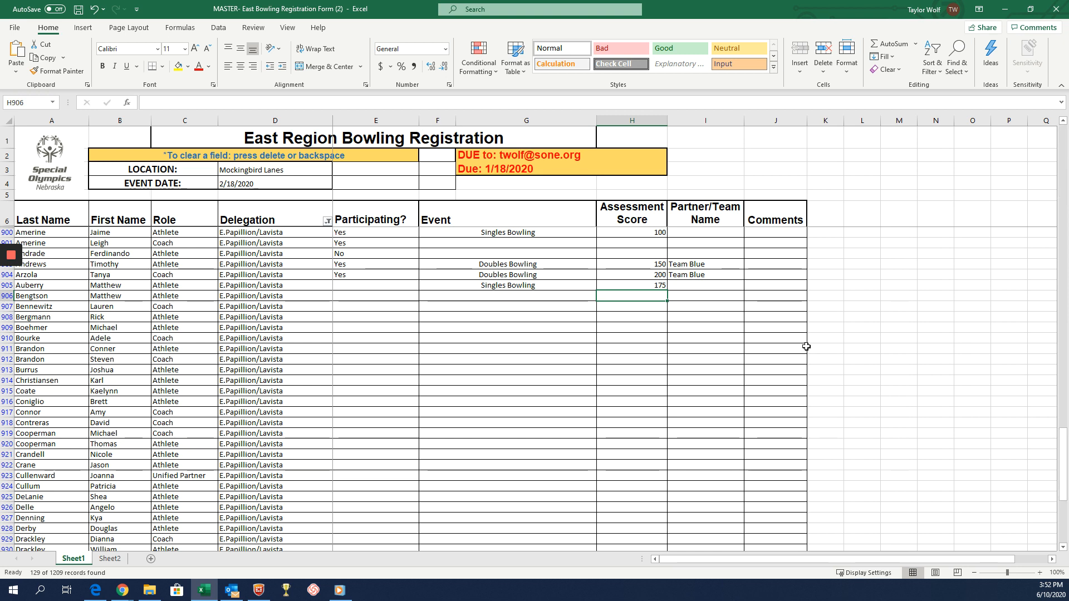
left_click_drag(1064, 464, 1063, 291)
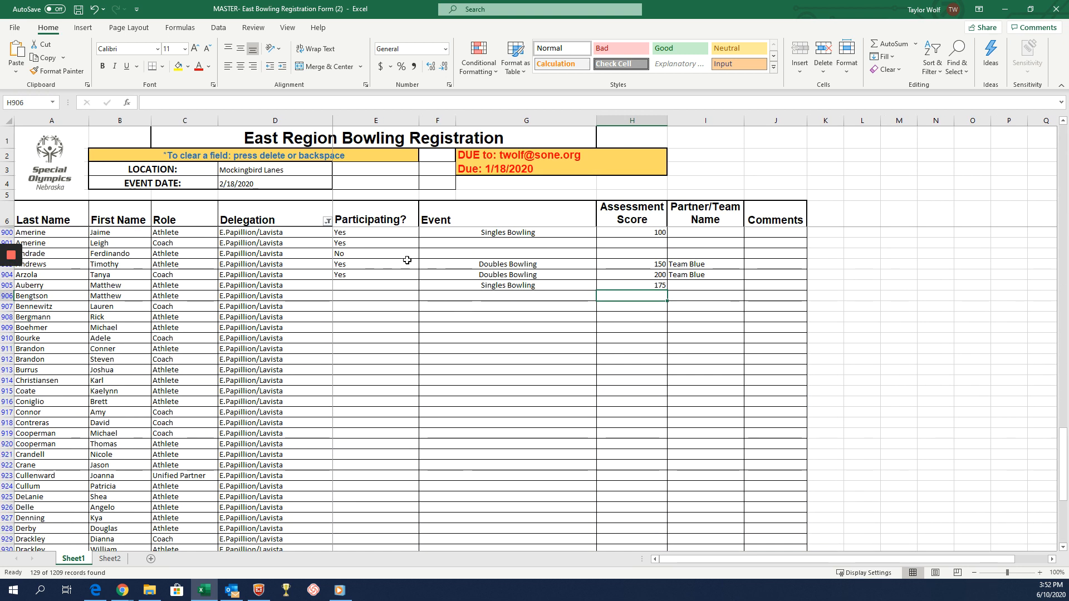
Select all delegations in the Delegation filter so that the whole registration list is shown.
left_click(327, 221)
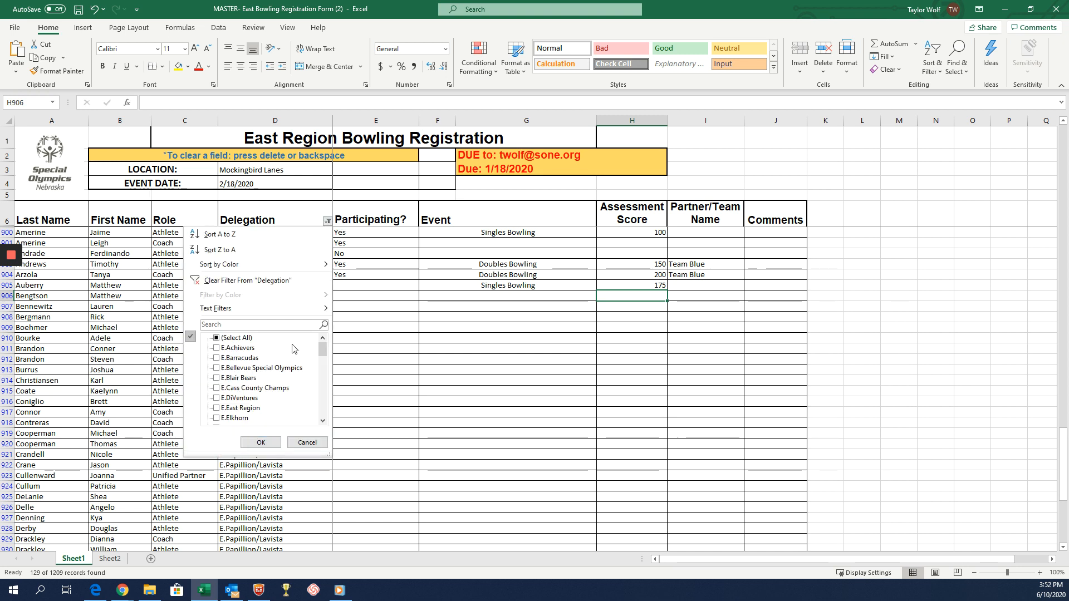
left_click(216, 338)
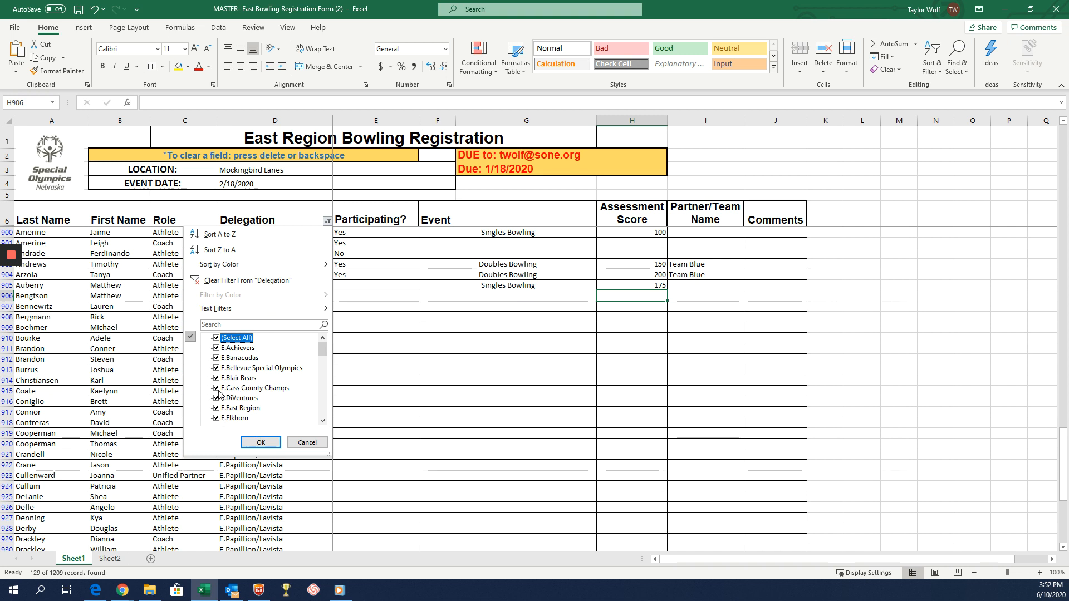
left_click(261, 442)
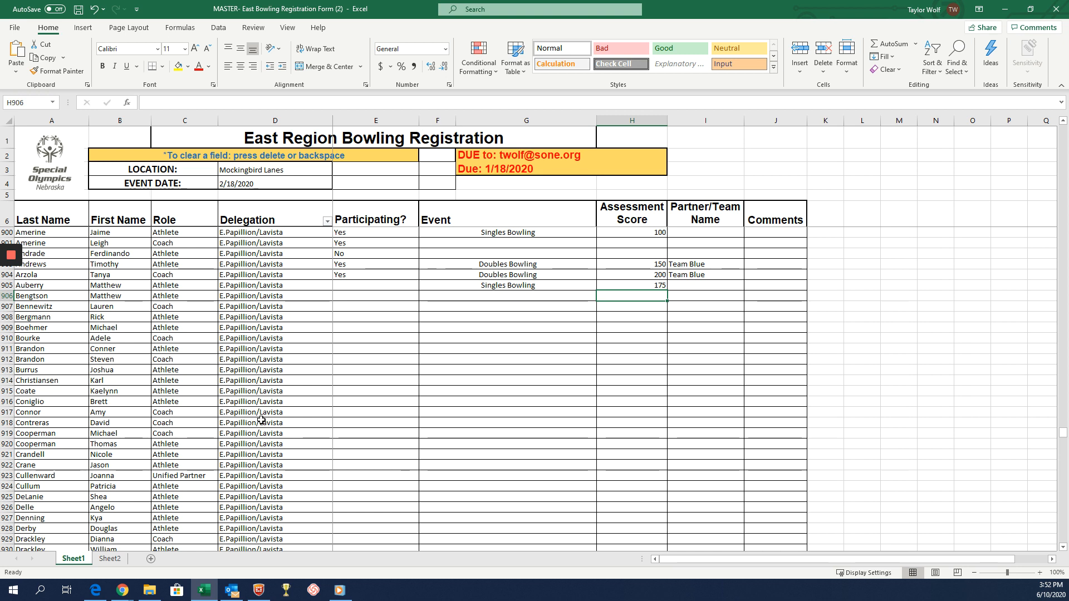
scroll(314, 292, "up", 4)
scroll(315, 293, "up", 6)
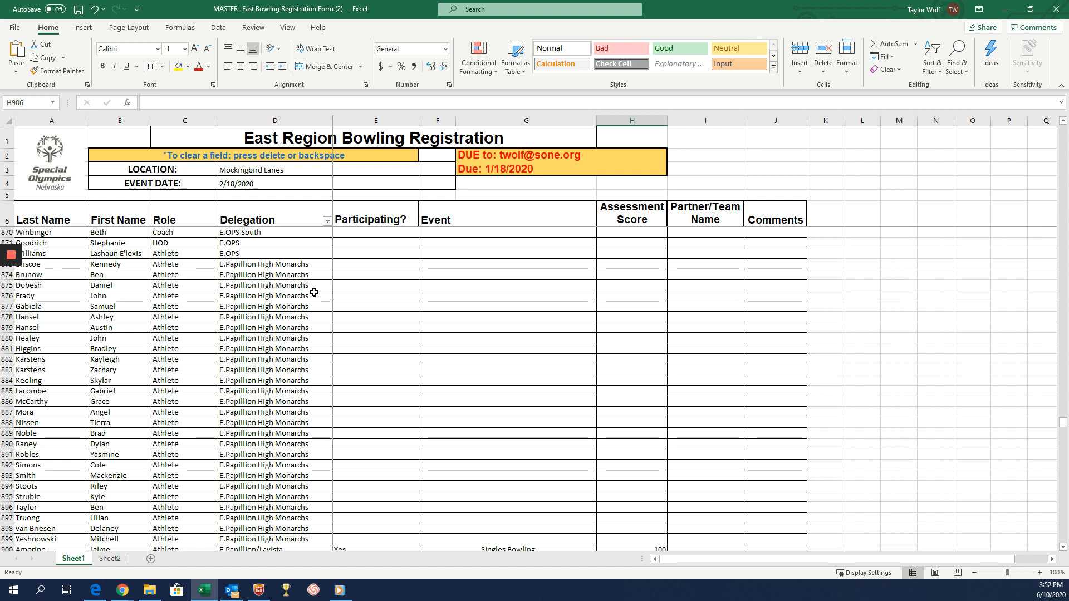
Find all occurrences of a participant's last name in the sheet and select the matching athlete's Last Name cell in row 1169.
key("ctrl+f")
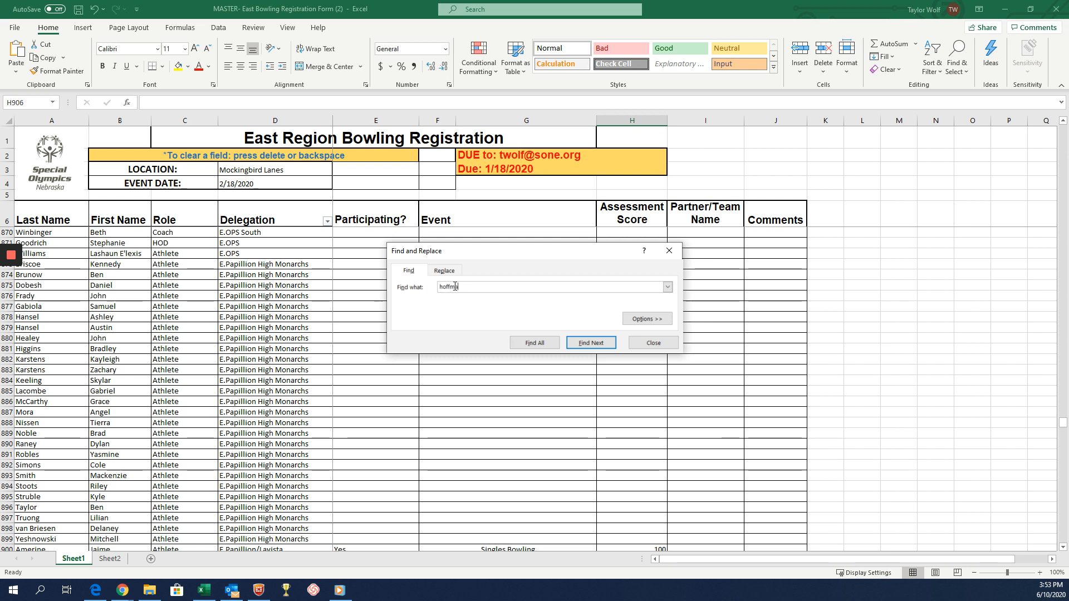
type("an")
left_click(536, 343)
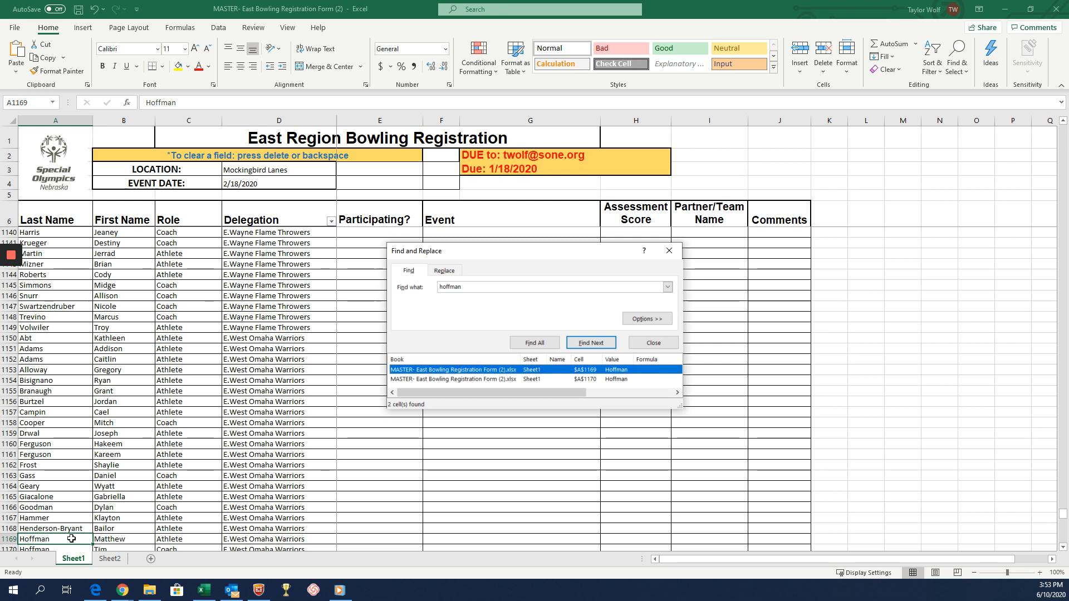
scroll(68, 522, "up", 2)
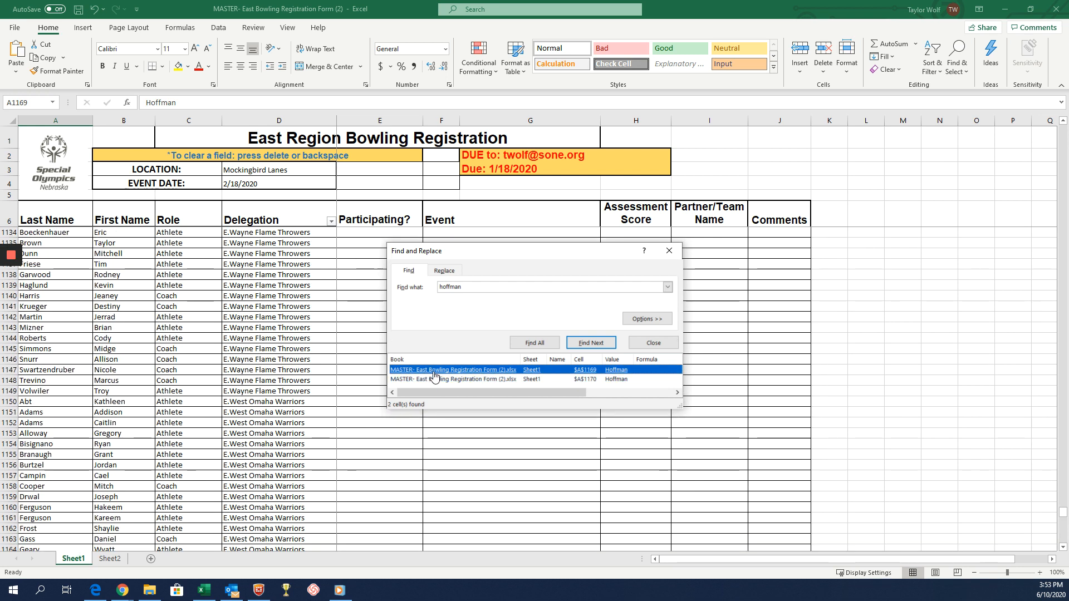
scroll(62, 535, "down", 2)
left_click(44, 539)
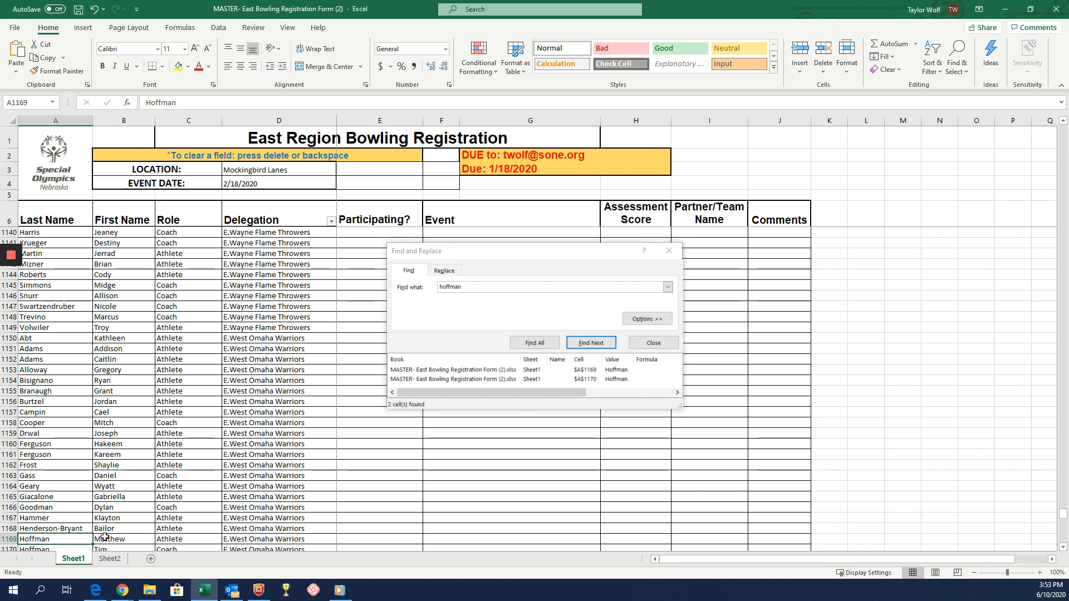
Close the Find and Replace dialog and set Participating? to Yes for the athlete in row 1169.
left_click(114, 538)
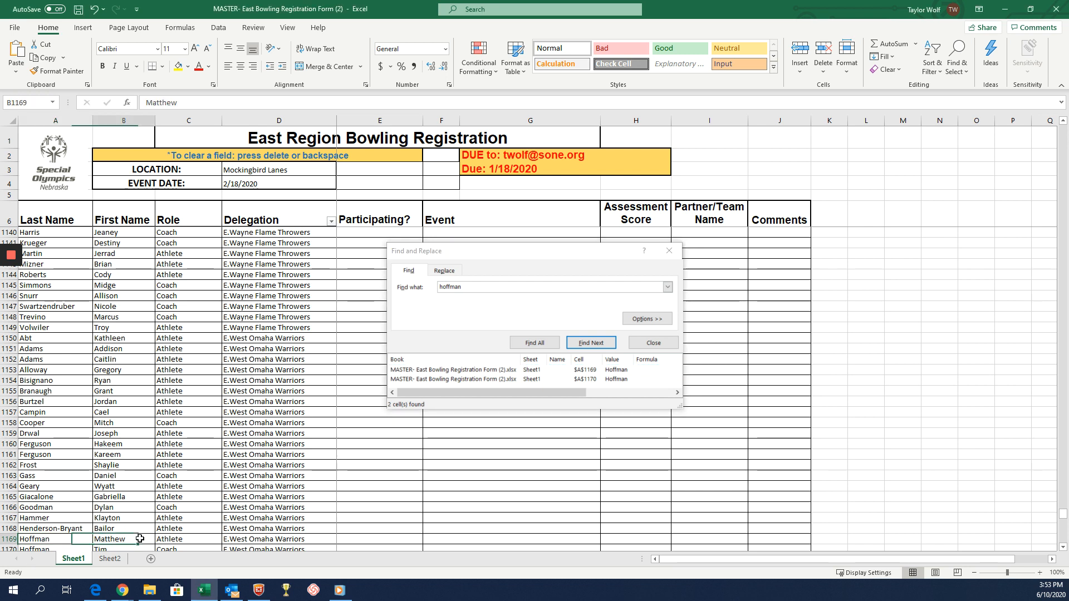
left_click(668, 250)
scroll(171, 527, "down", 1)
scroll(170, 528, "down", 1)
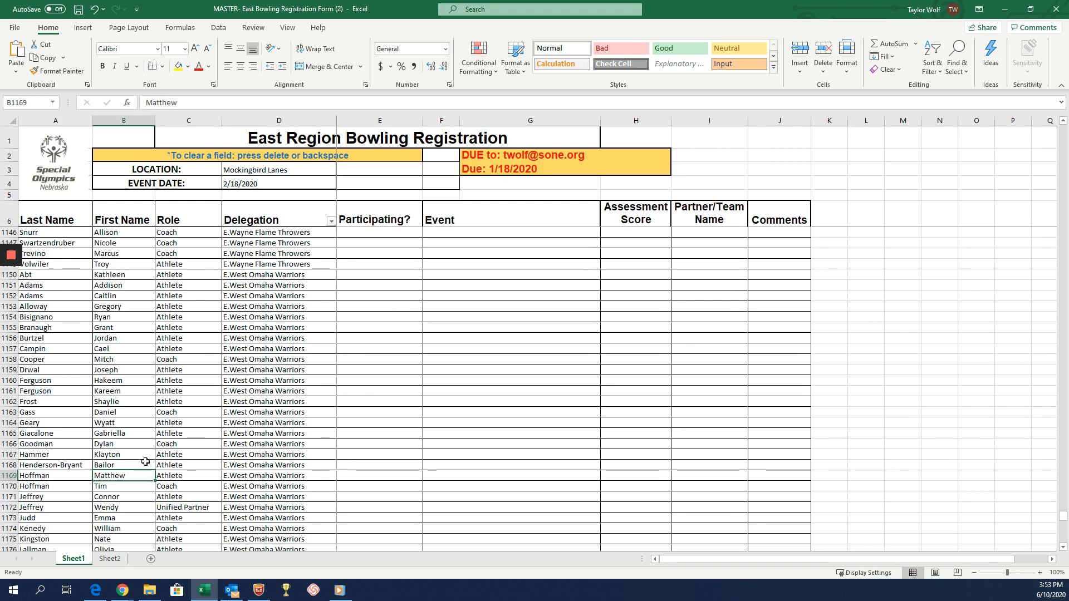
left_click(348, 474)
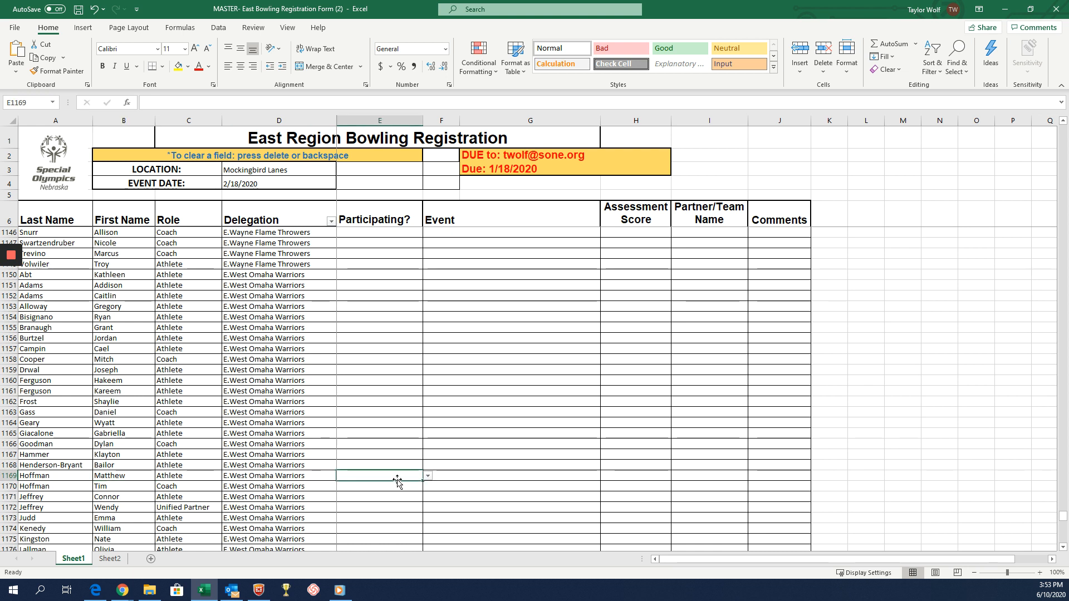
left_click(428, 476)
left_click(396, 484)
Set the Event to Singles Bowling and the Assessment Score to 100 for the athlete in row 1169.
left_click(464, 476)
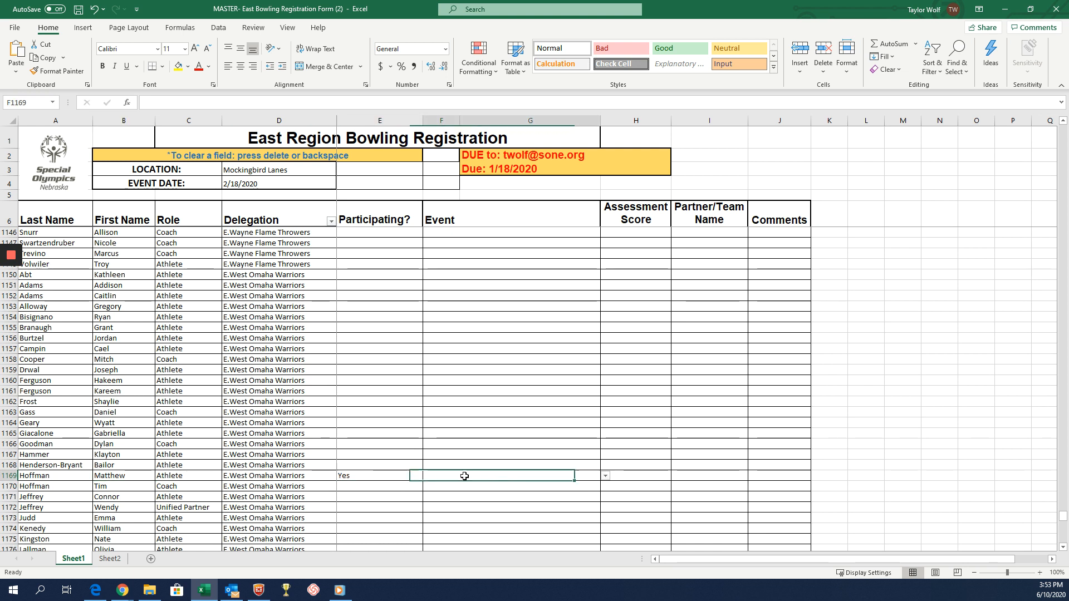
left_click(604, 477)
left_click(568, 484)
left_click(644, 475)
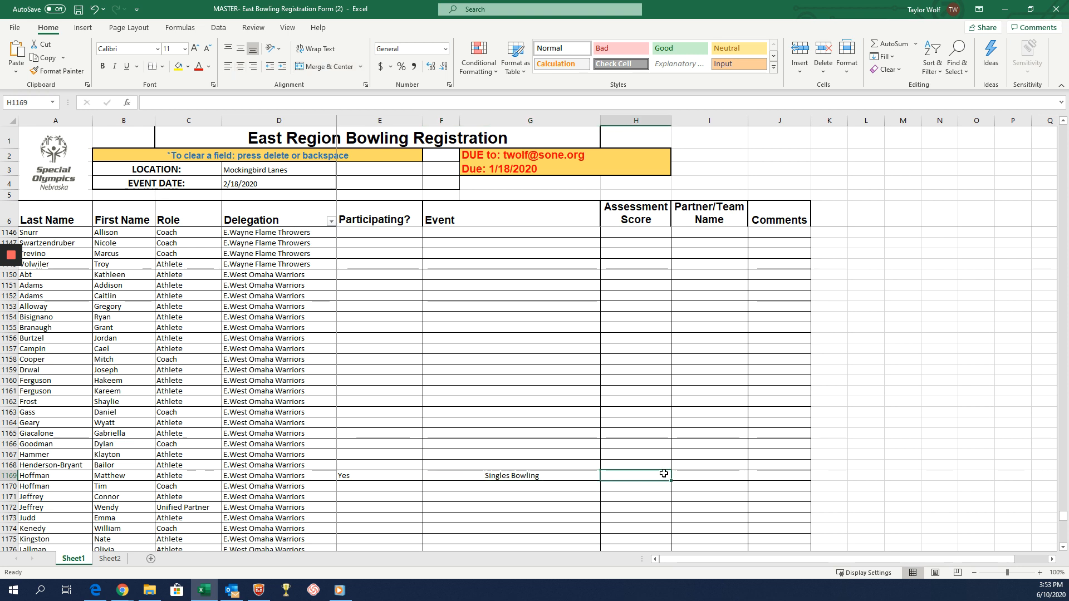
type("100")
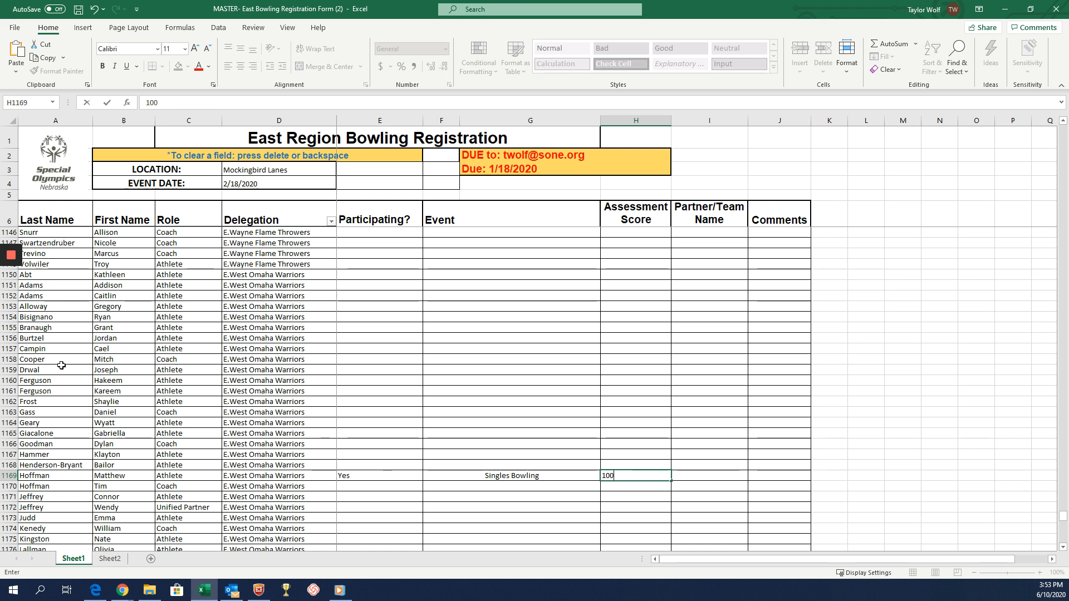
scroll(379, 409, "down", 2)
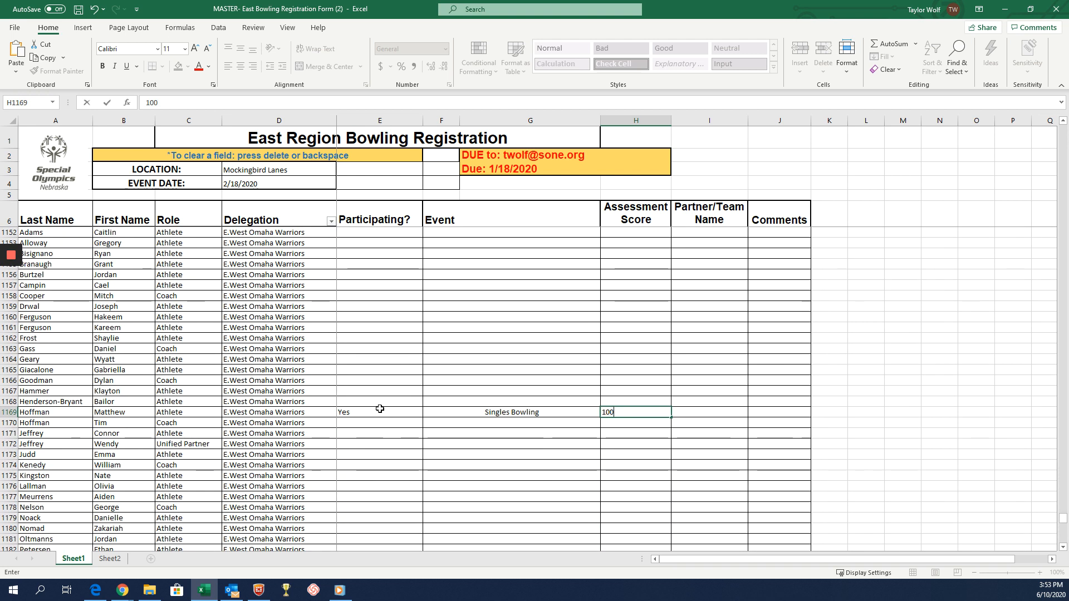
scroll(380, 409, "down", 4)
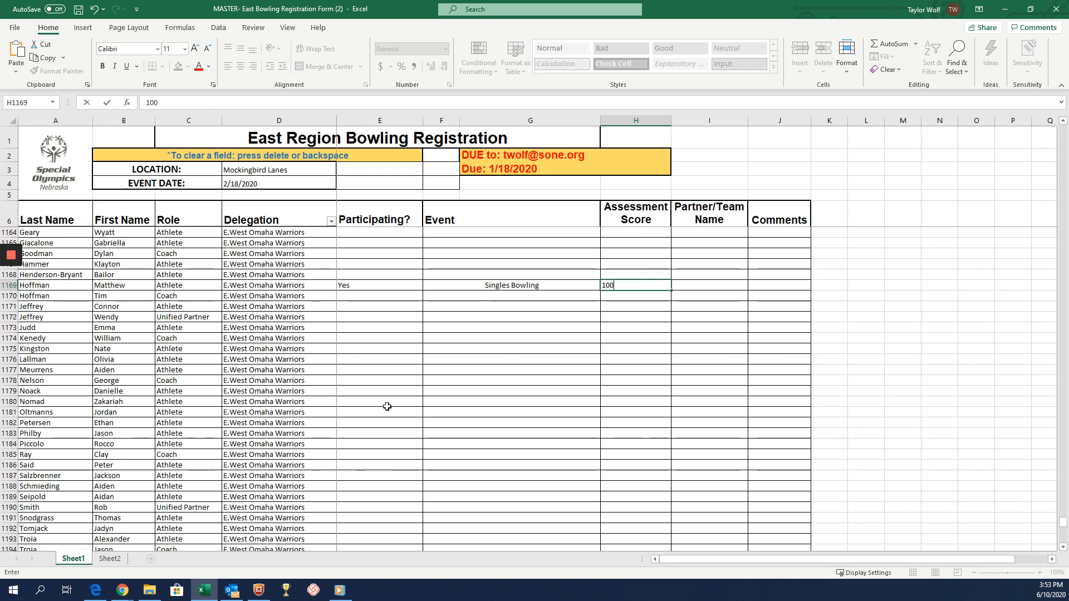
scroll(389, 397, "down", 1)
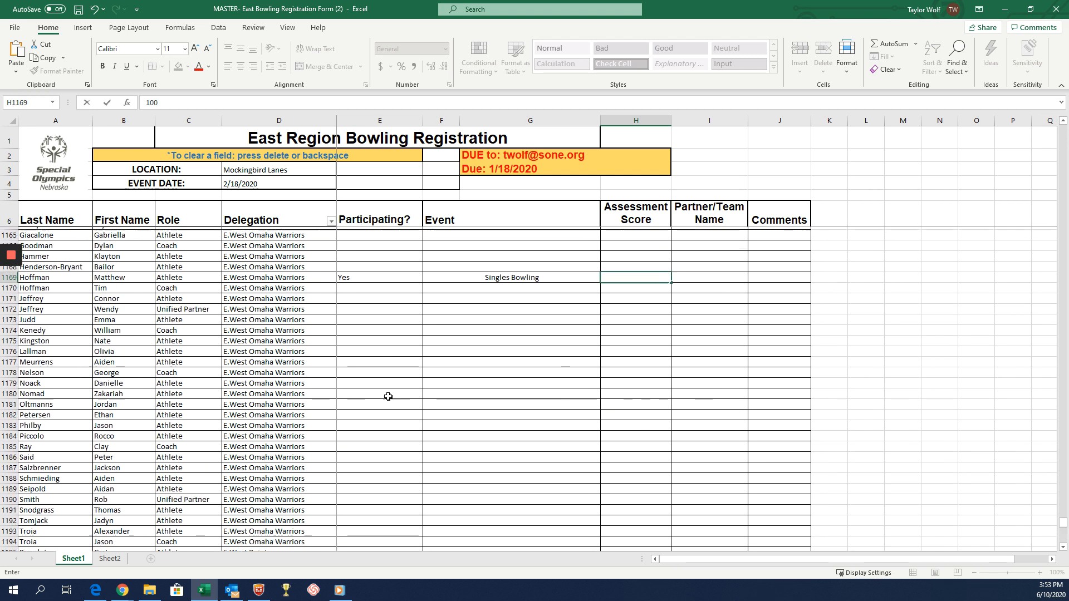
scroll(389, 397, "up", 1)
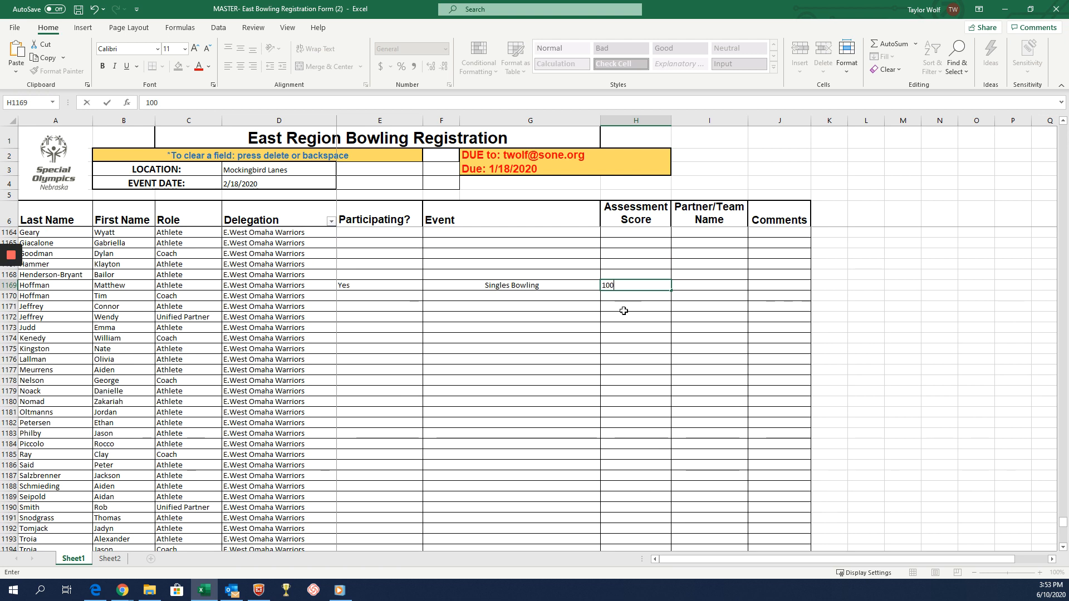
left_click(685, 288)
Add a new participant below the end of the list by entering their last name and first name in row 1216.
scroll(304, 305, "down", 2)
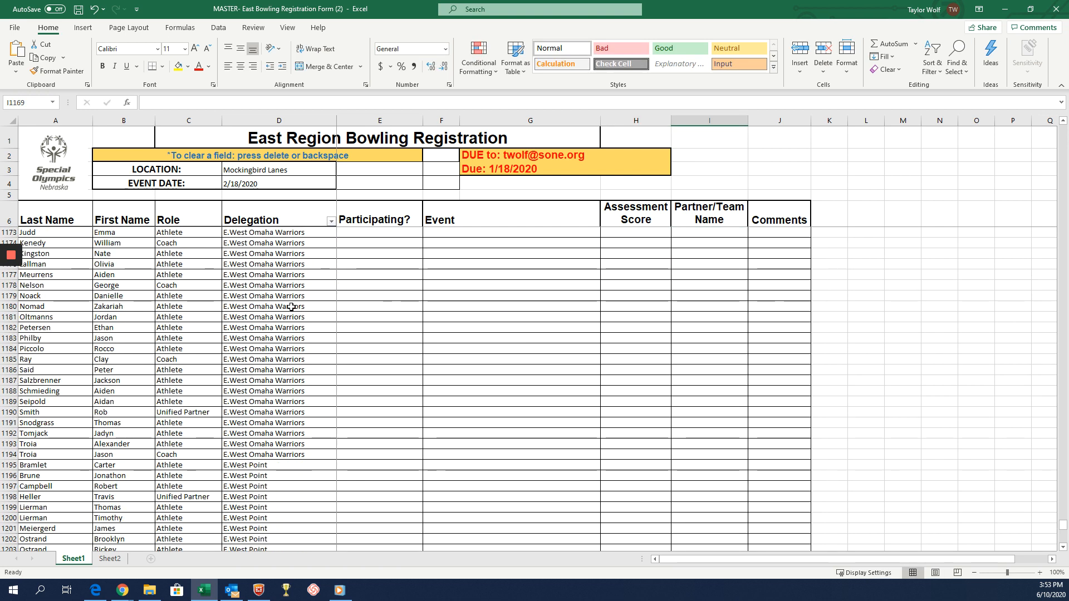
scroll(301, 306, "down", 6)
scroll(292, 307, "up", 9)
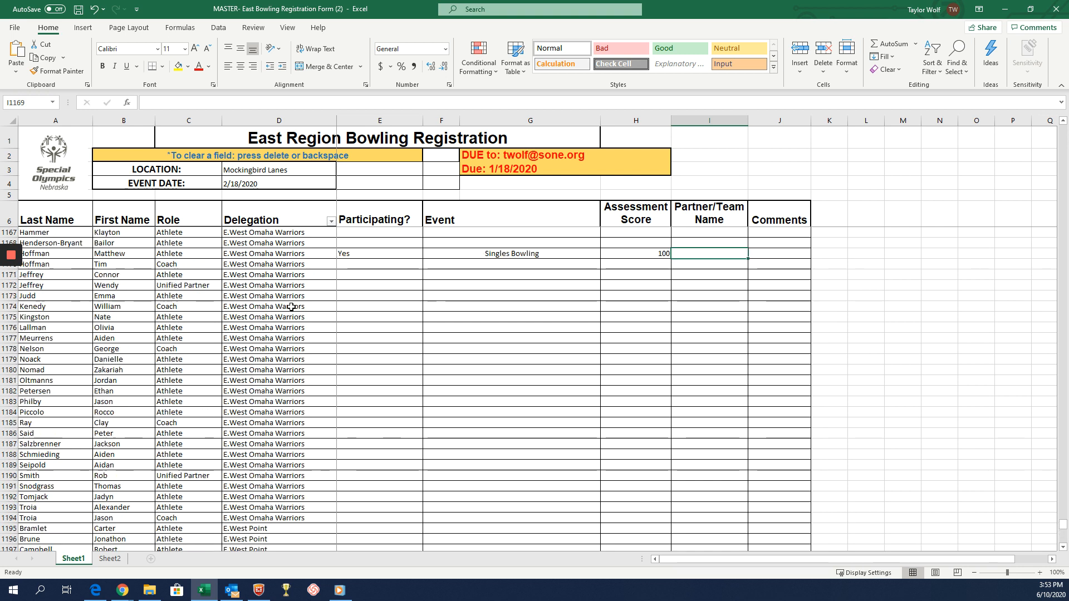
scroll(291, 307, "down", 10)
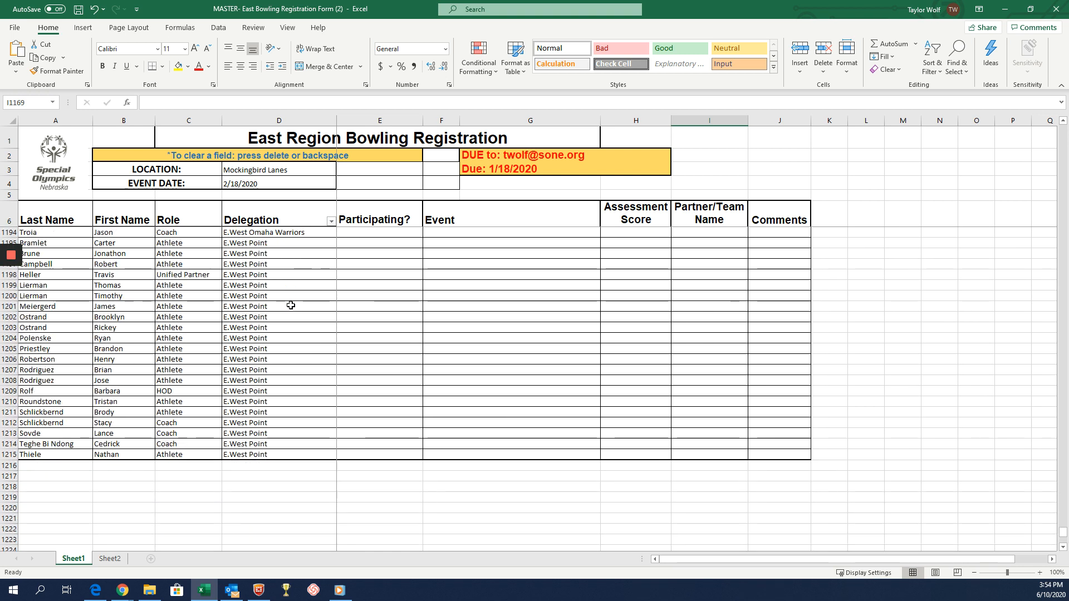
scroll(291, 307, "down", 3)
left_click(79, 411)
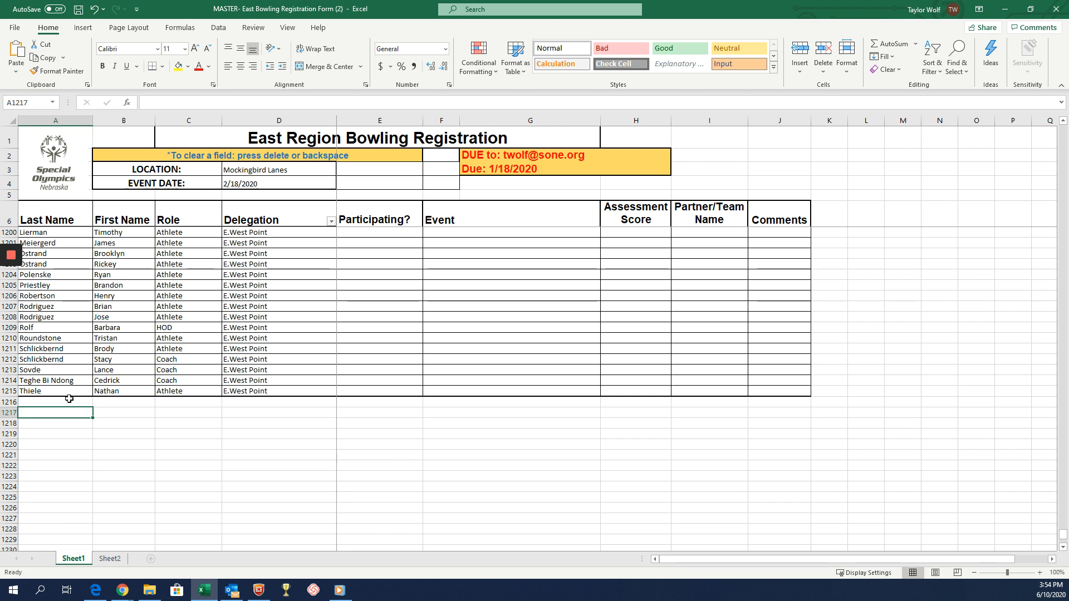
left_click(69, 400)
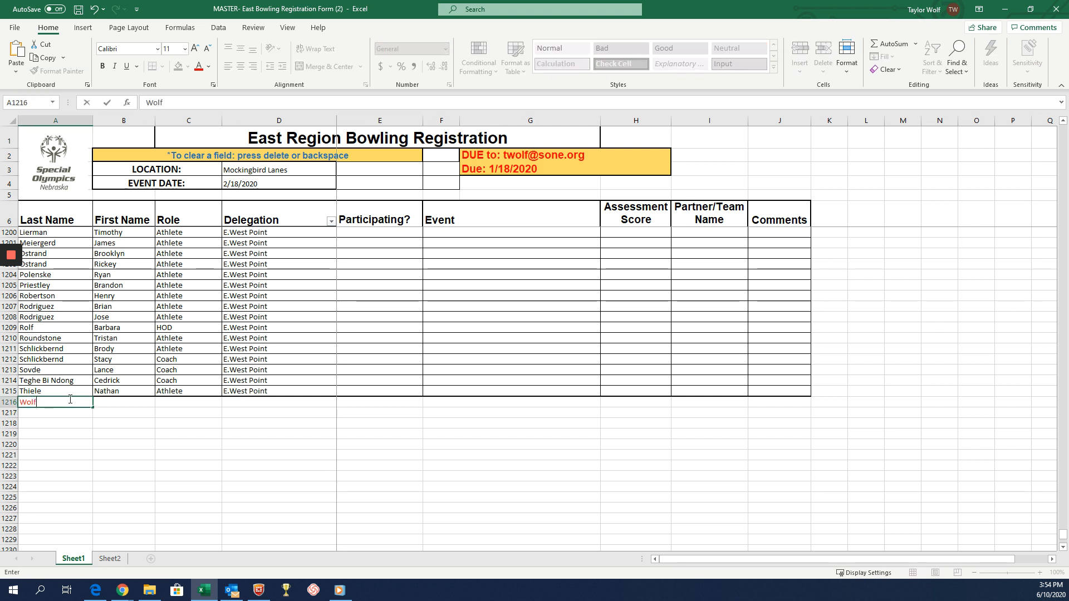
key("Tab")
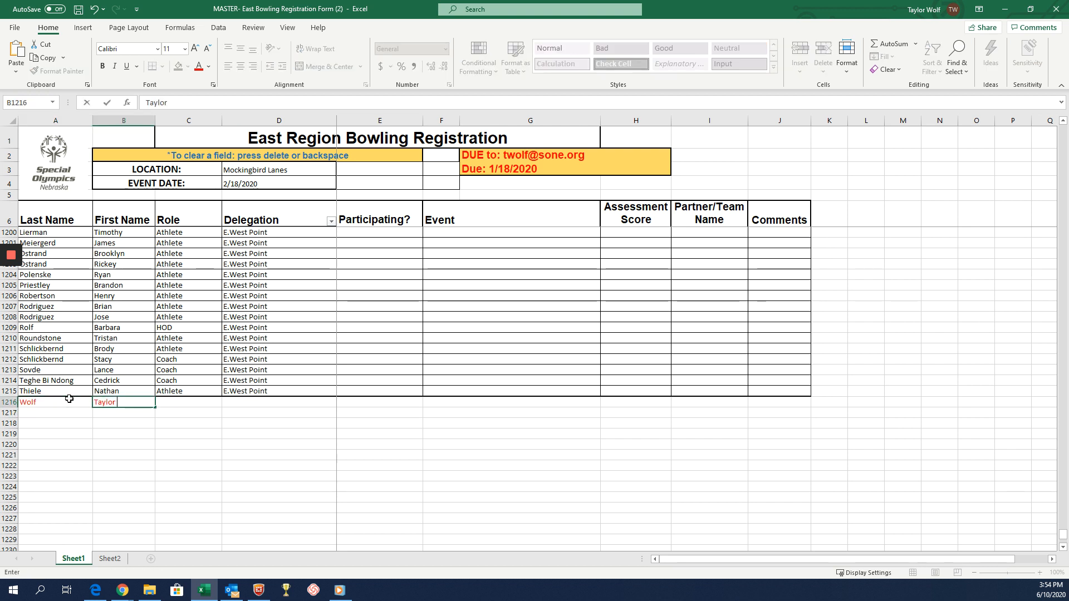
key("Tab")
Enter Athlete as the Role and Papillion Lavista as the Delegation for the new participant in row 1216.
type("A")
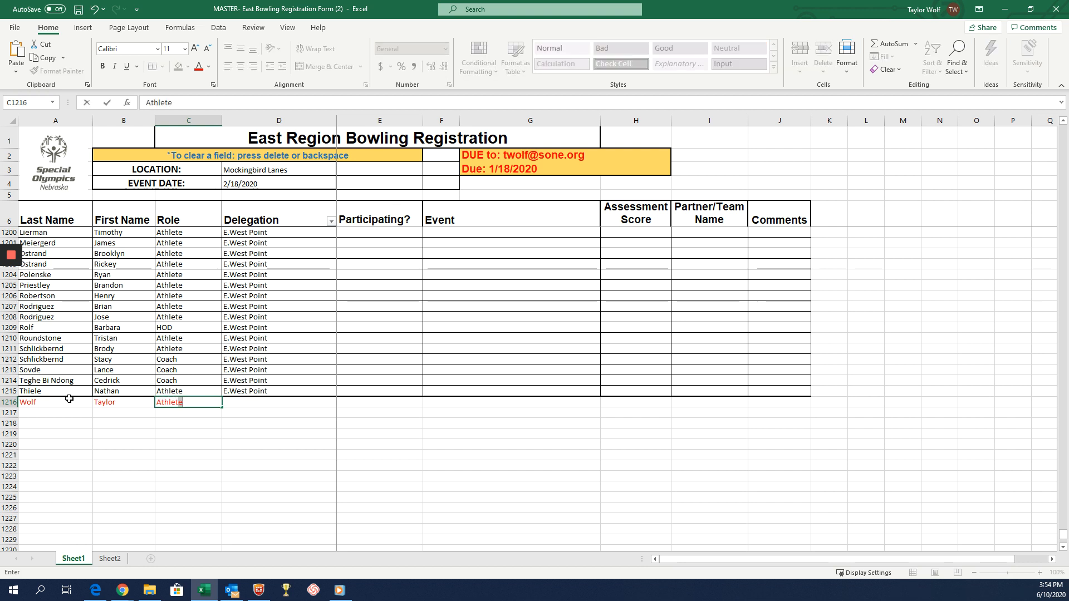
key("Tab")
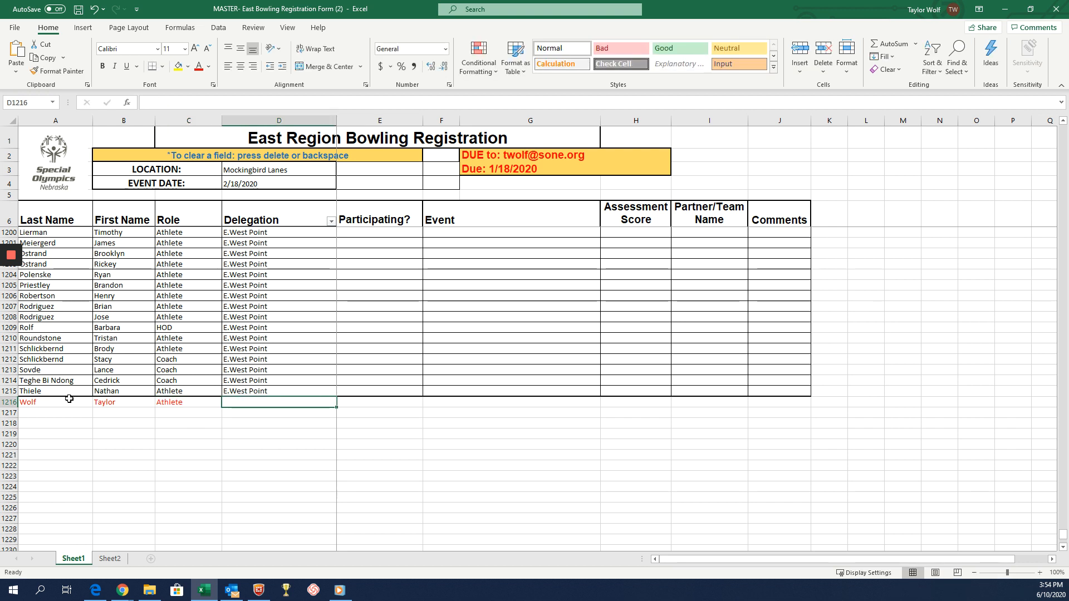
type("Papillion Lavista")
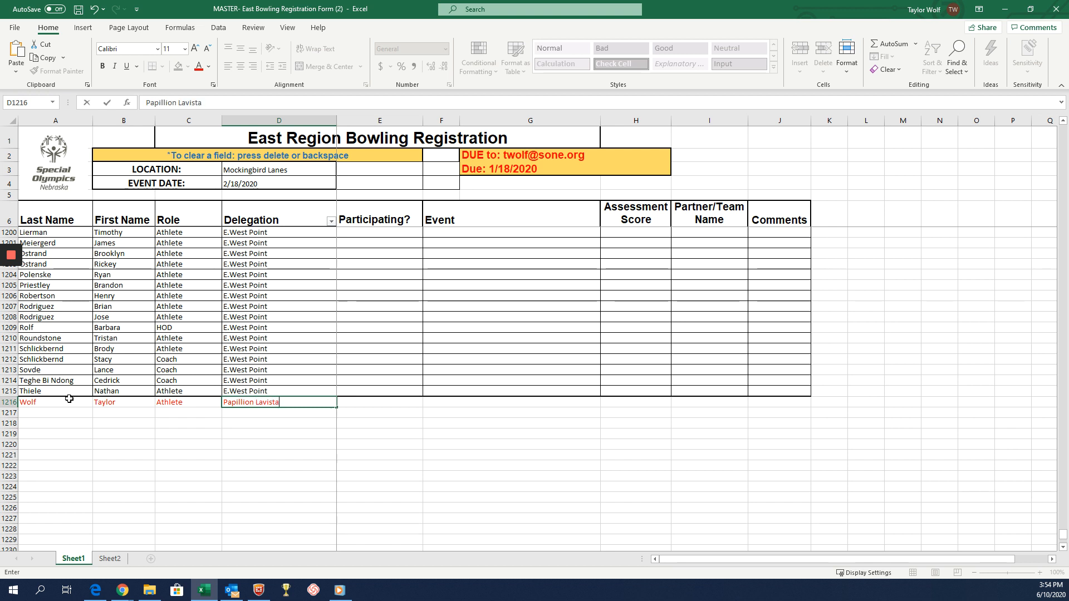
key("Tab")
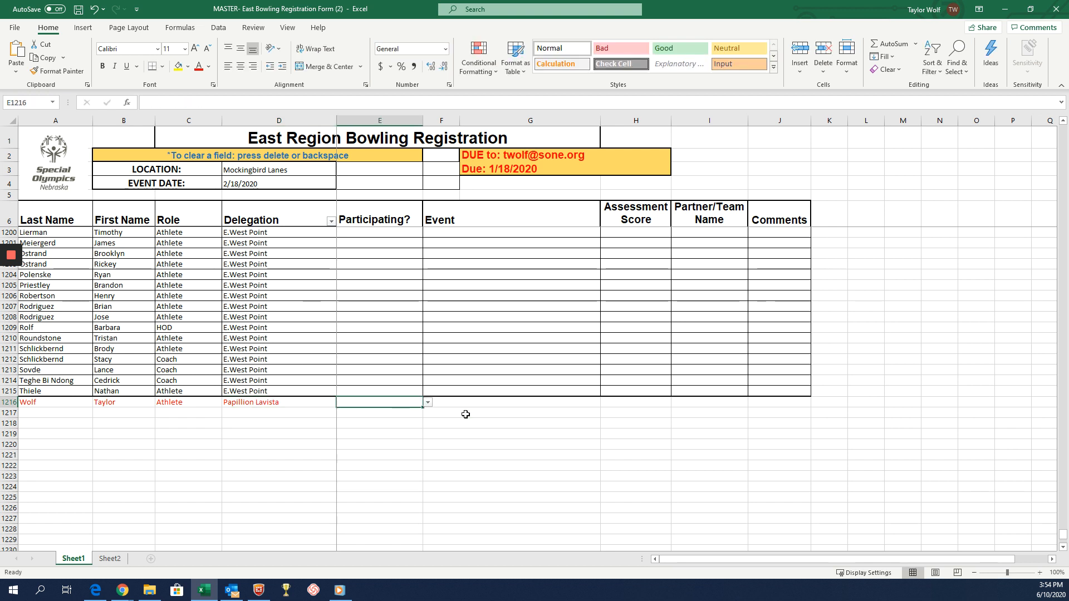
Set Participating? to Yes and the Event to Singles Bowling for the new athlete in row 1216.
left_click(428, 402)
left_click(356, 412)
key("Tab")
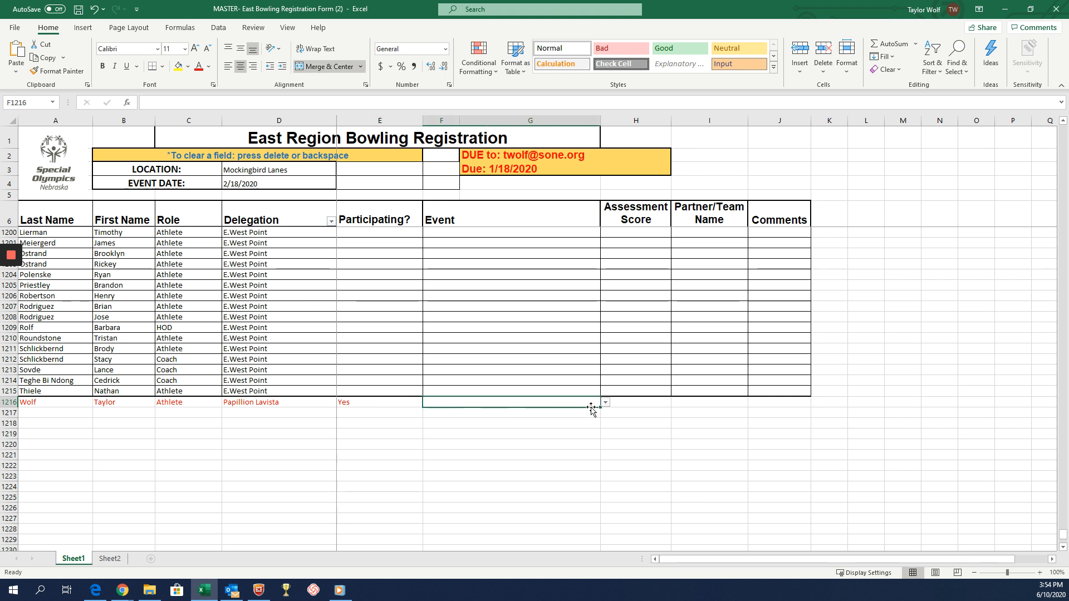
left_click(605, 402)
left_click(562, 412)
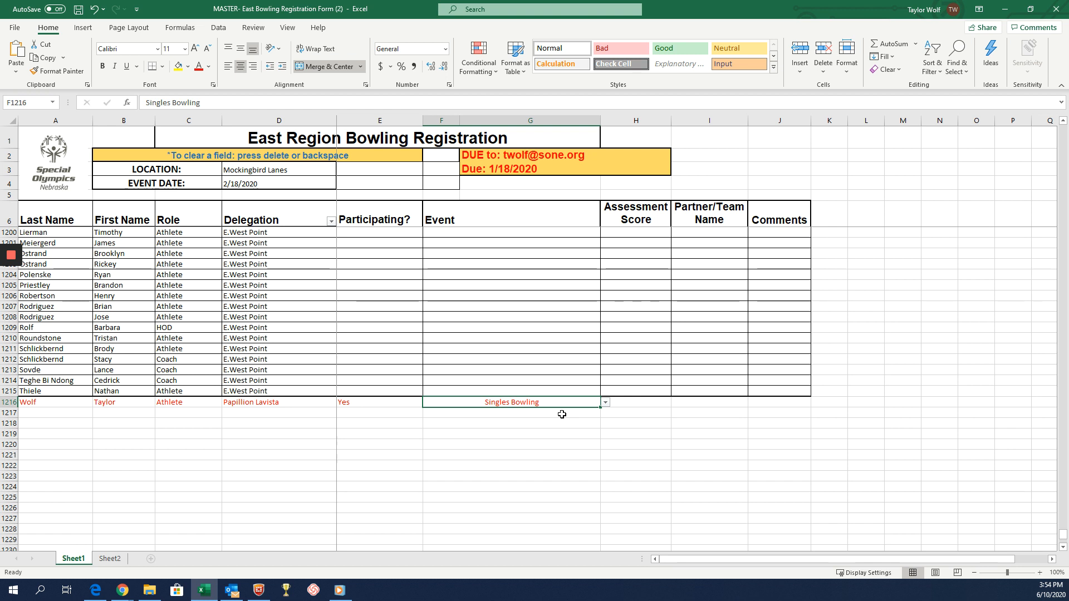
Enter 75 as the Assessment Score in row 1216 and select that row's Comments cell.
left_click(622, 402)
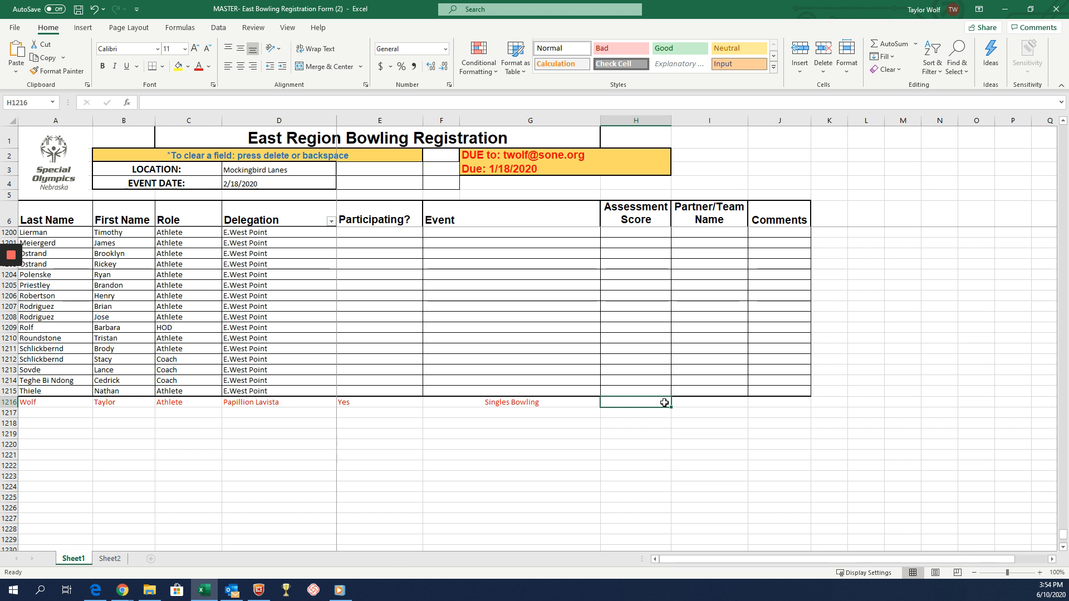
type("75")
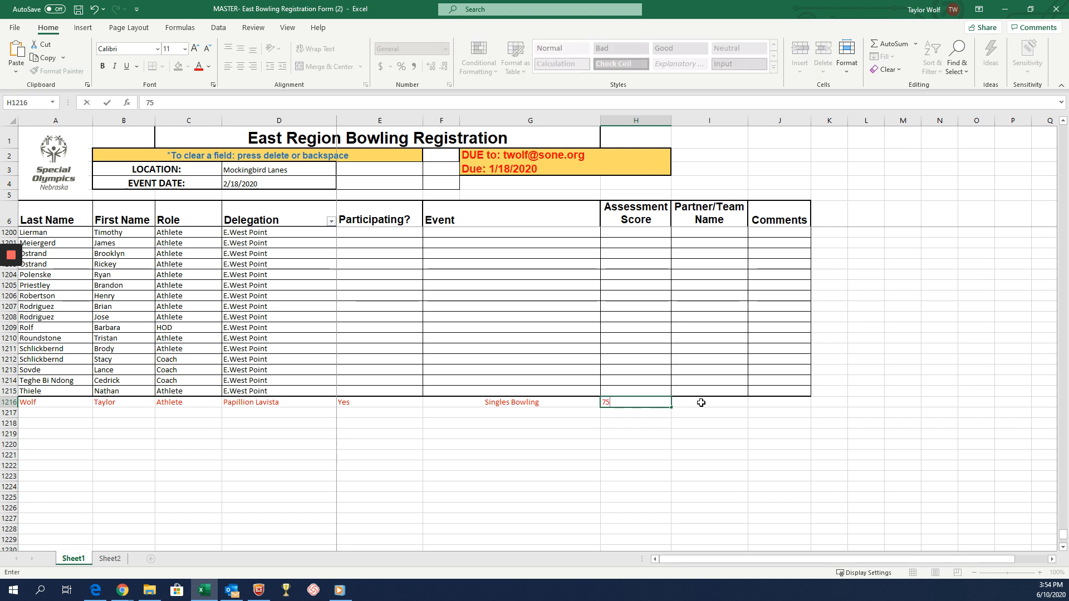
left_click(701, 403)
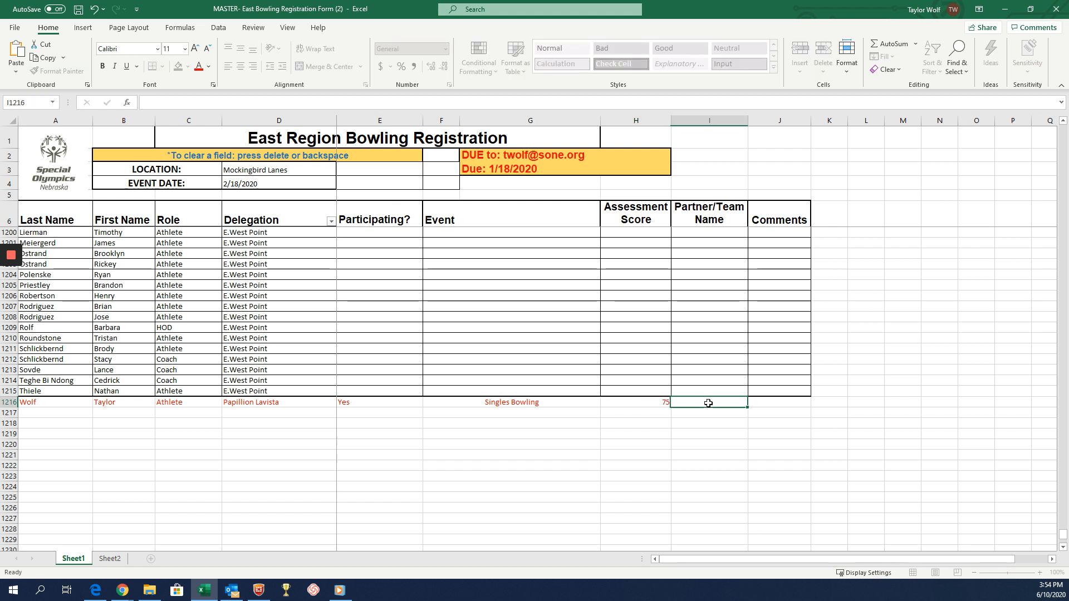
left_click(794, 402)
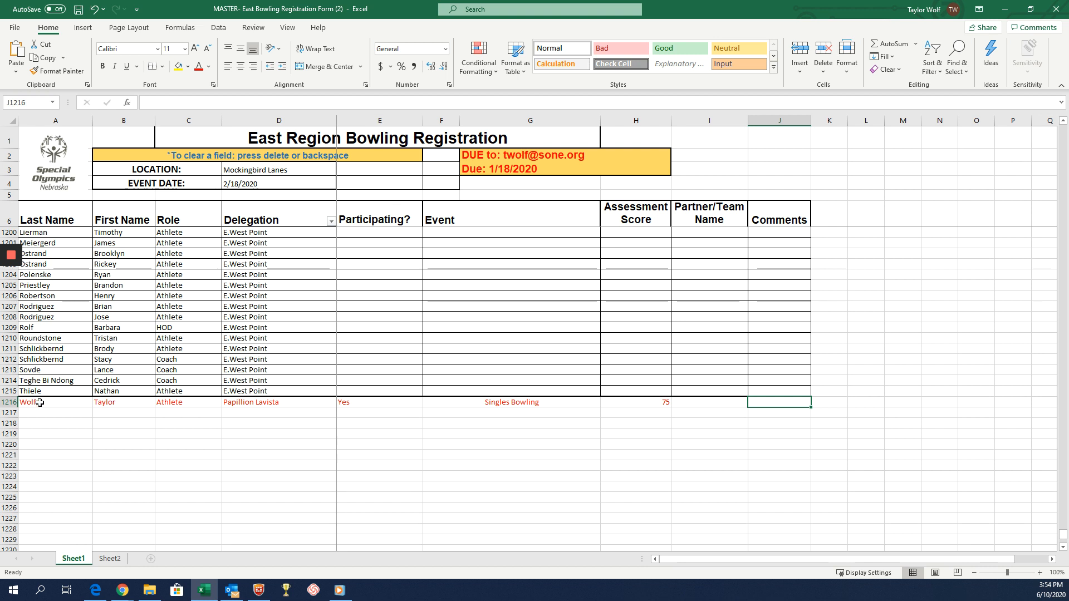
Look over the newly added athlete's row and the empty rows available beneath the list.
scroll(86, 396, "up", 1)
scroll(86, 396, "down", 4)
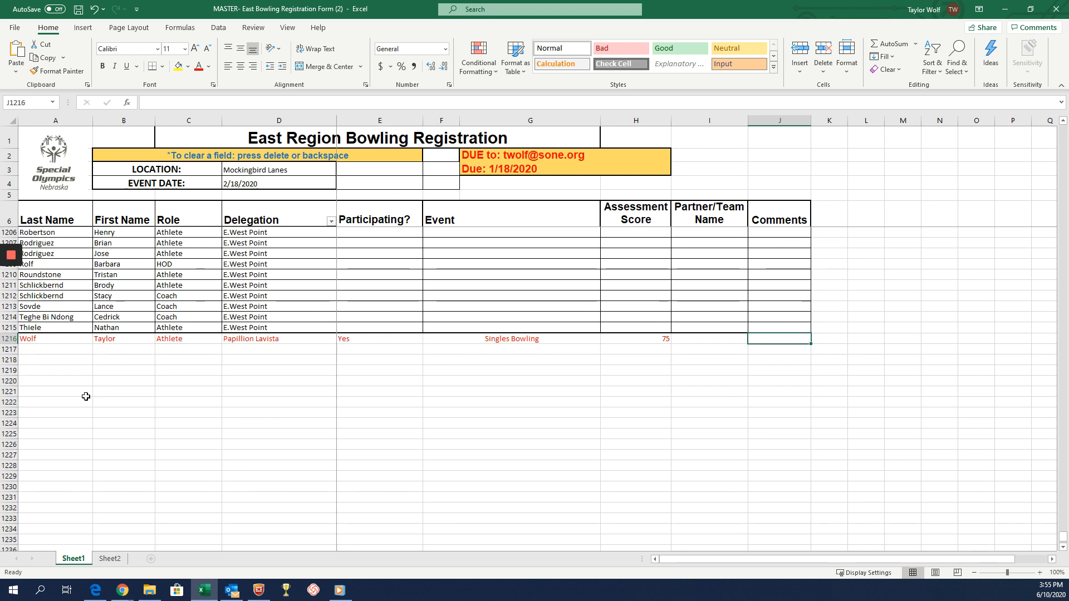
scroll(86, 397, "up", 1)
scroll(88, 392, "up", 1)
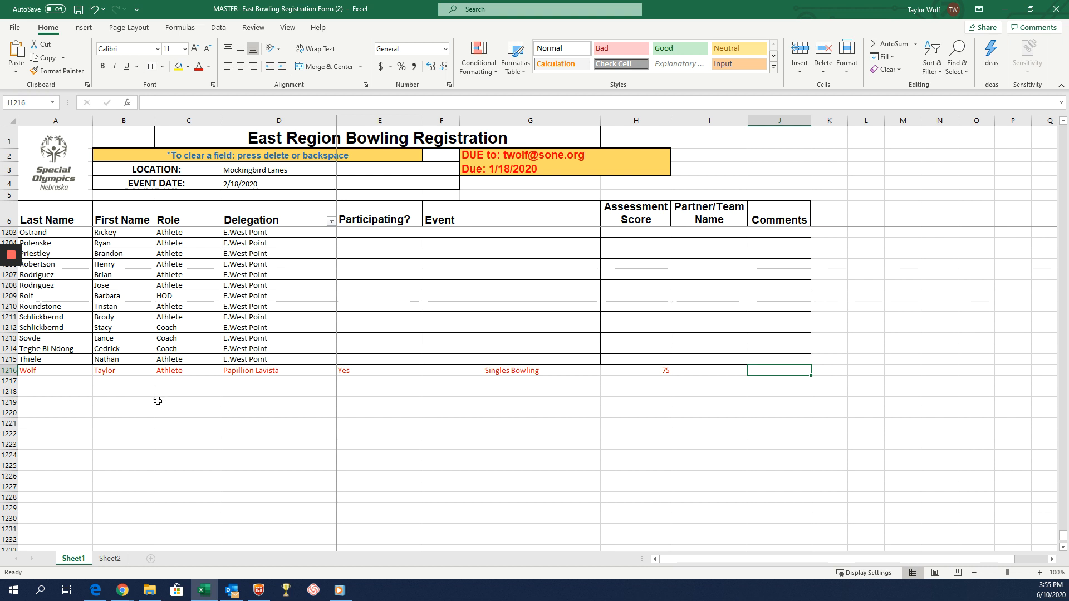
scroll(163, 394, "up", 3)
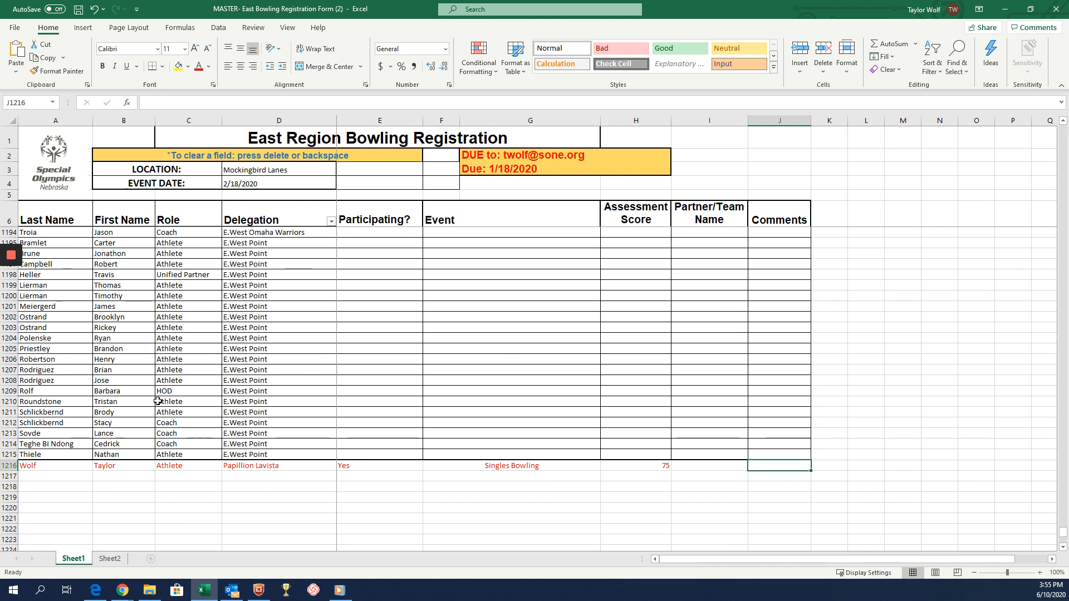
left_click(48, 475)
left_click(78, 494)
left_click(79, 488)
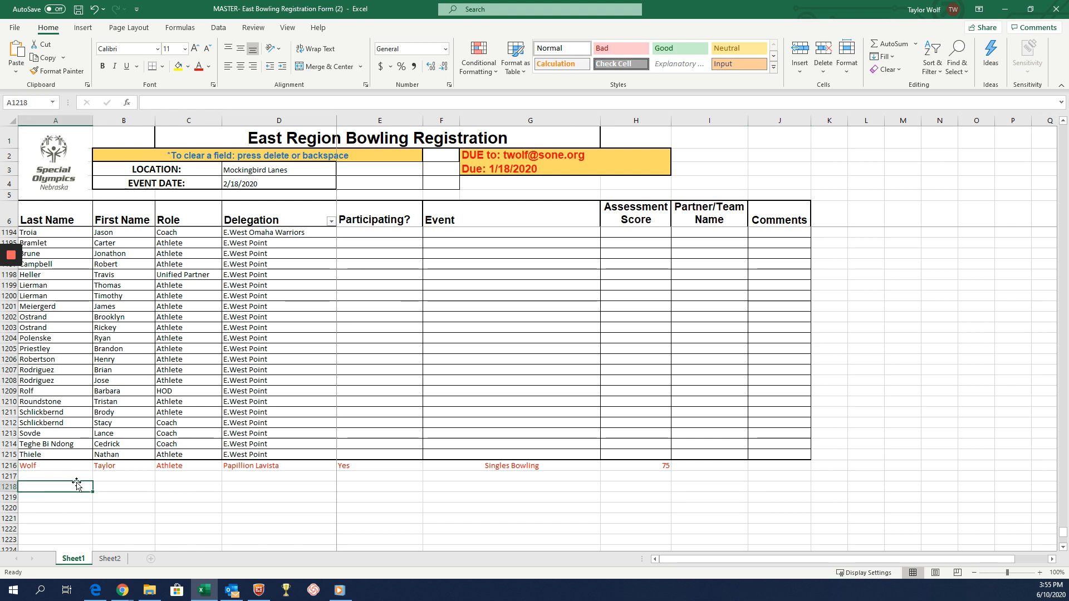
left_click(77, 477)
left_click(74, 466)
Select the Participating? column from its header down to row 1216 and turn off the existing filter on the Delegation header.
scroll(74, 466, "up", 14)
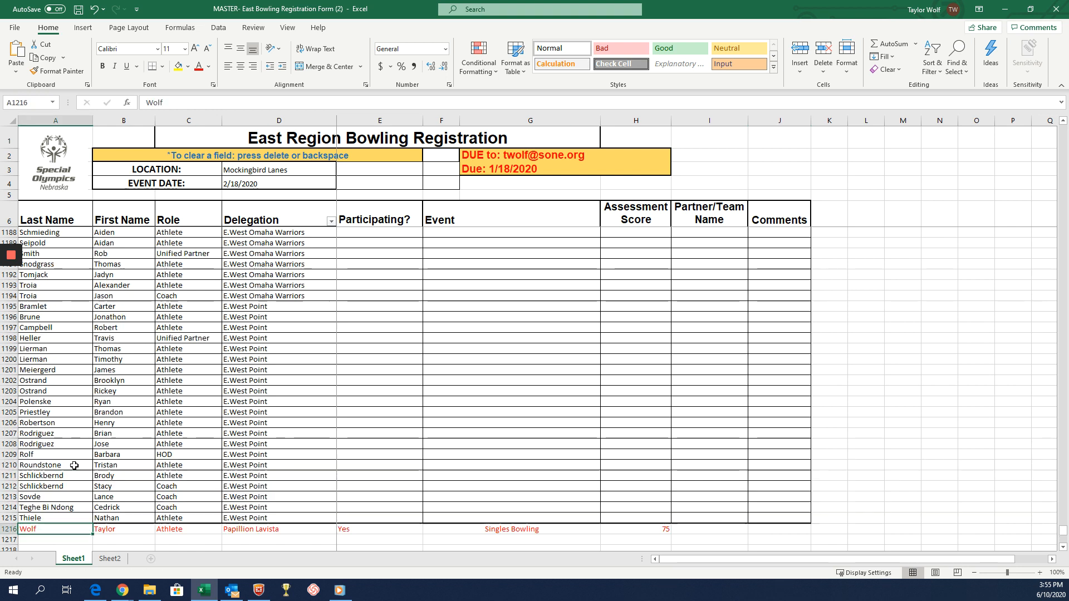
left_click(383, 218)
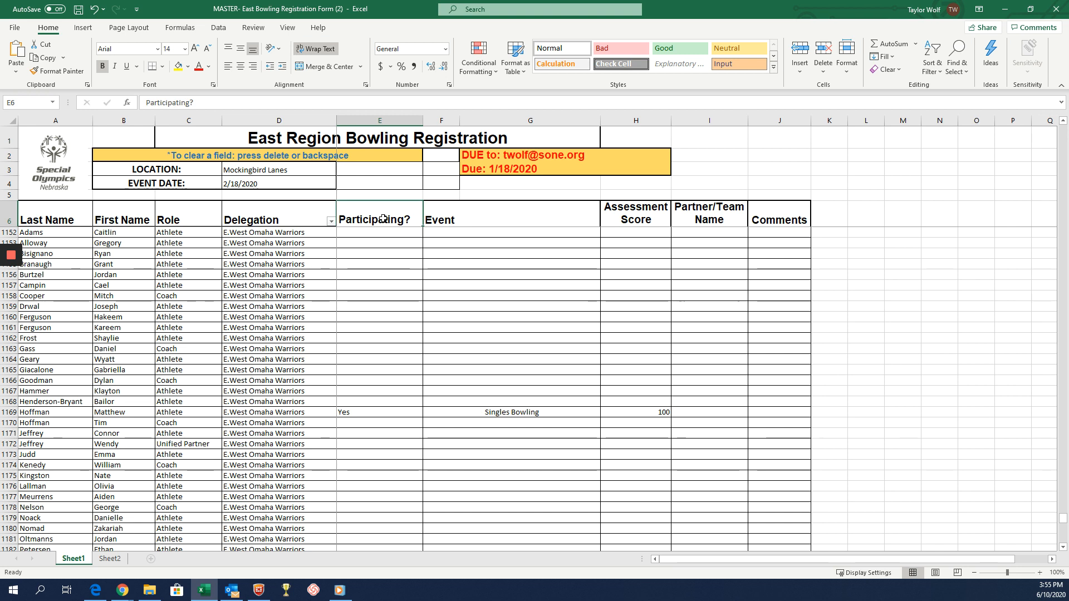
key("ctrl+shift+Down")
key("ctrl+shift+Down")
key("ctrl+shift+Down")
key("ctrl+shift+Down")
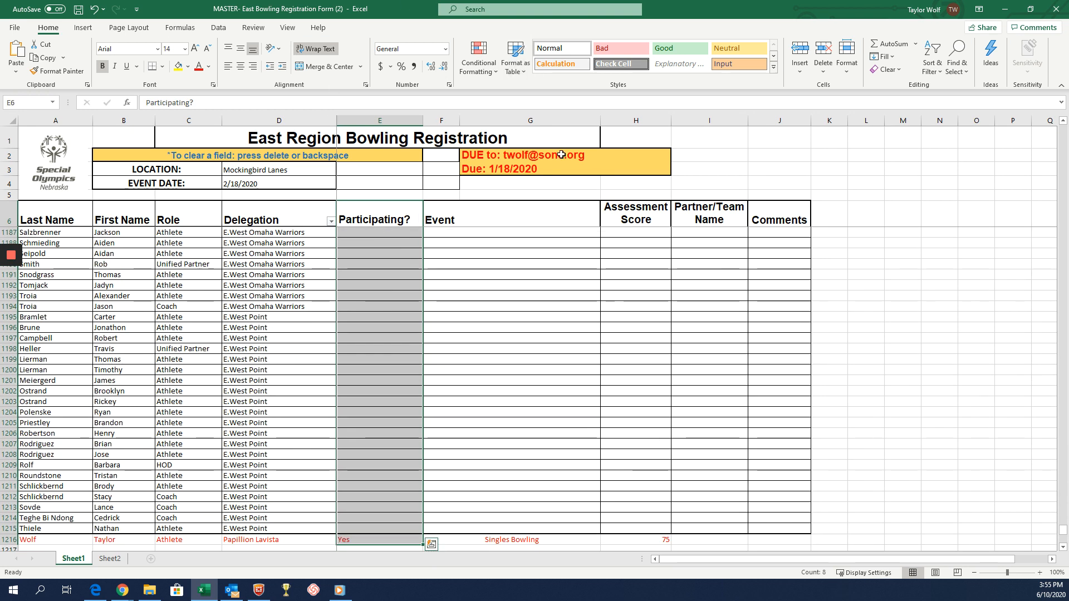
left_click(930, 66)
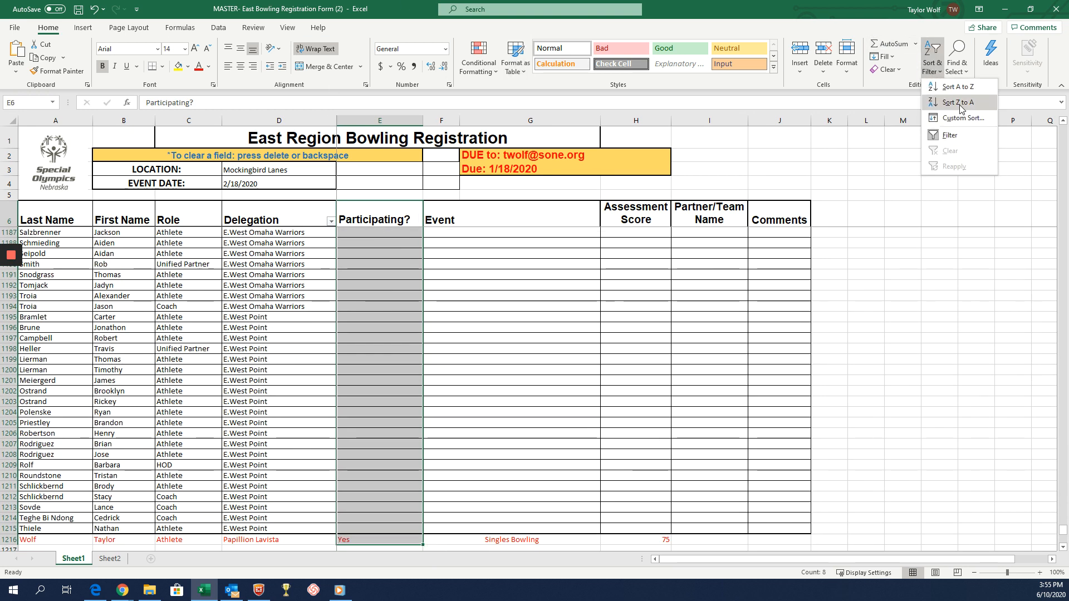
left_click(950, 135)
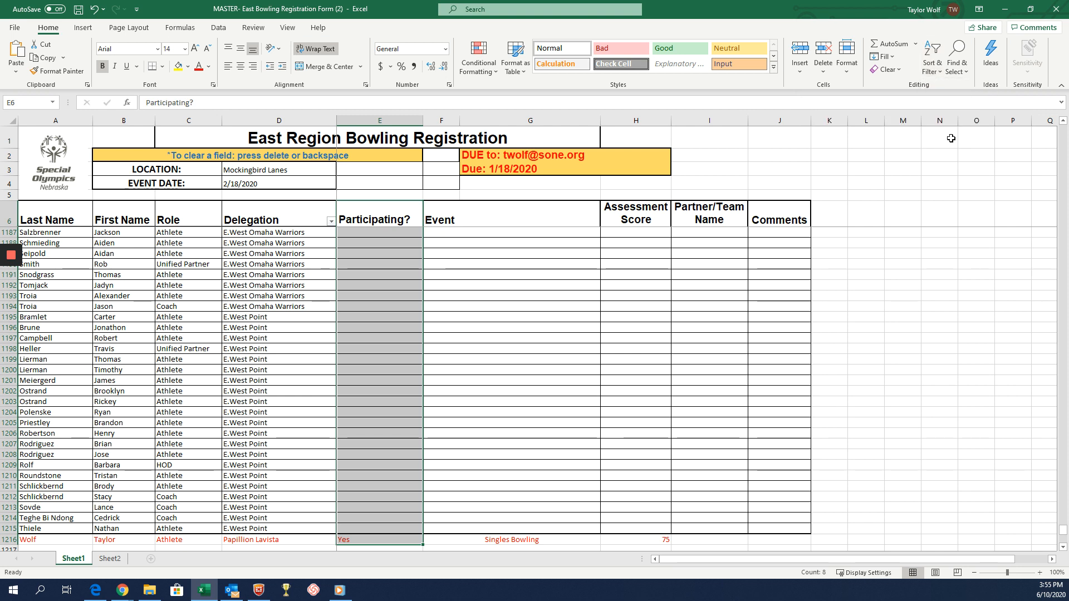
Reselect the Participating? column from its header through row 1216 and add a filter to it.
left_click(401, 218)
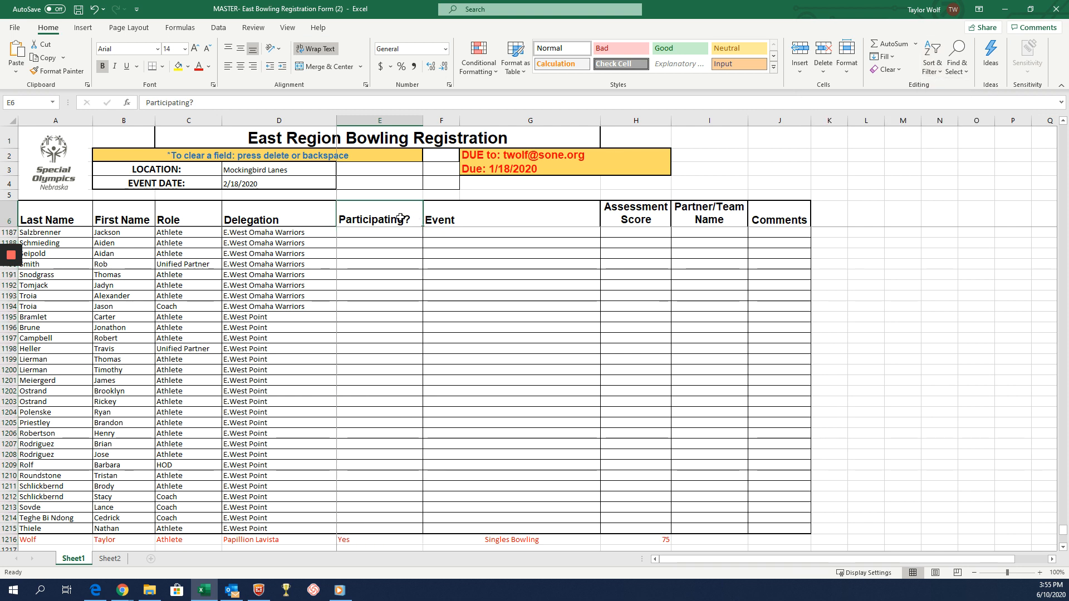
key("ctrl+shift+Down")
key("ctrl+shift+Down")
key("ctrl+shift+Down")
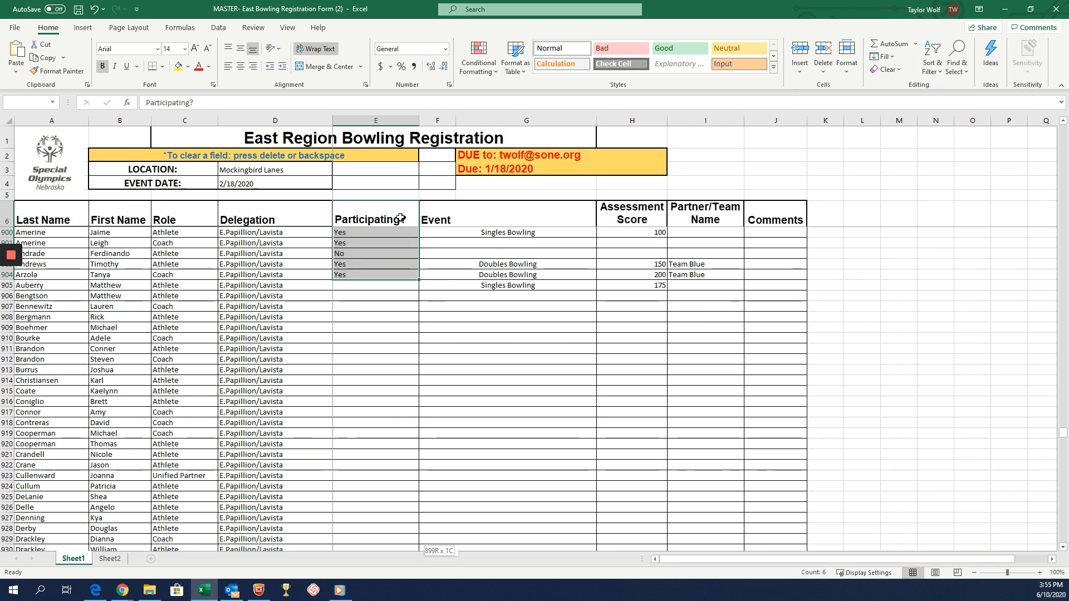
key("ctrl+shift+Down")
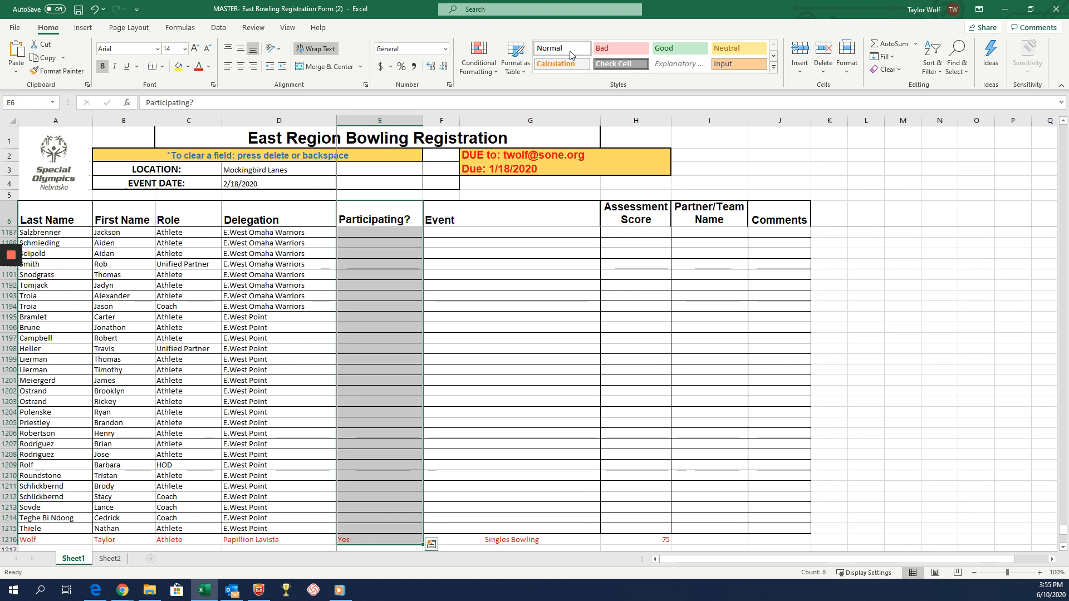
left_click(932, 62)
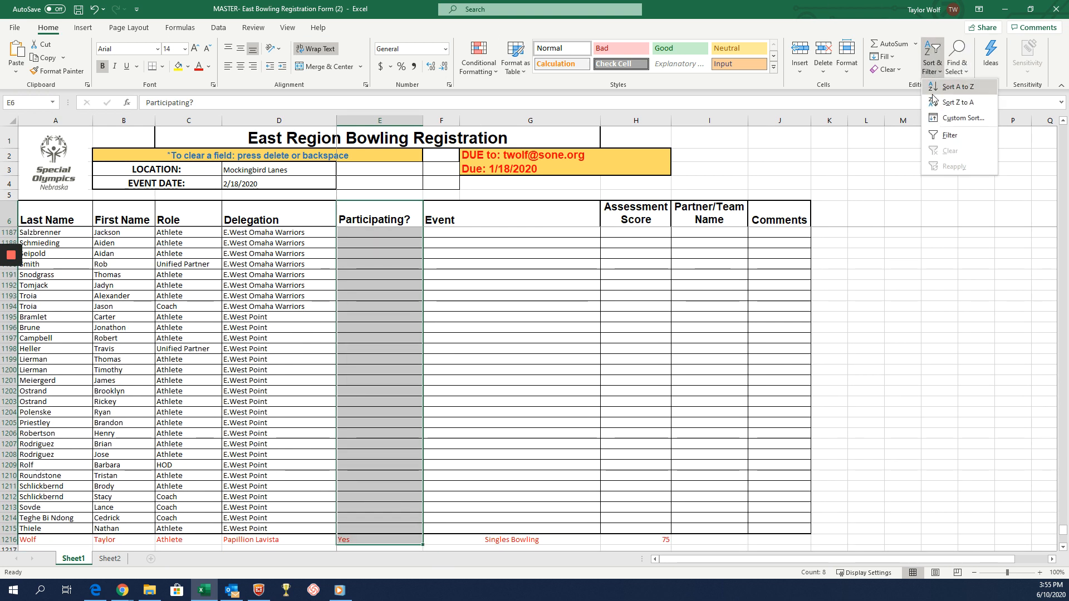
left_click(949, 135)
Filter the Participating? column to show only Yes, excluding No and blanks, and look over the listed entries.
left_click(417, 221)
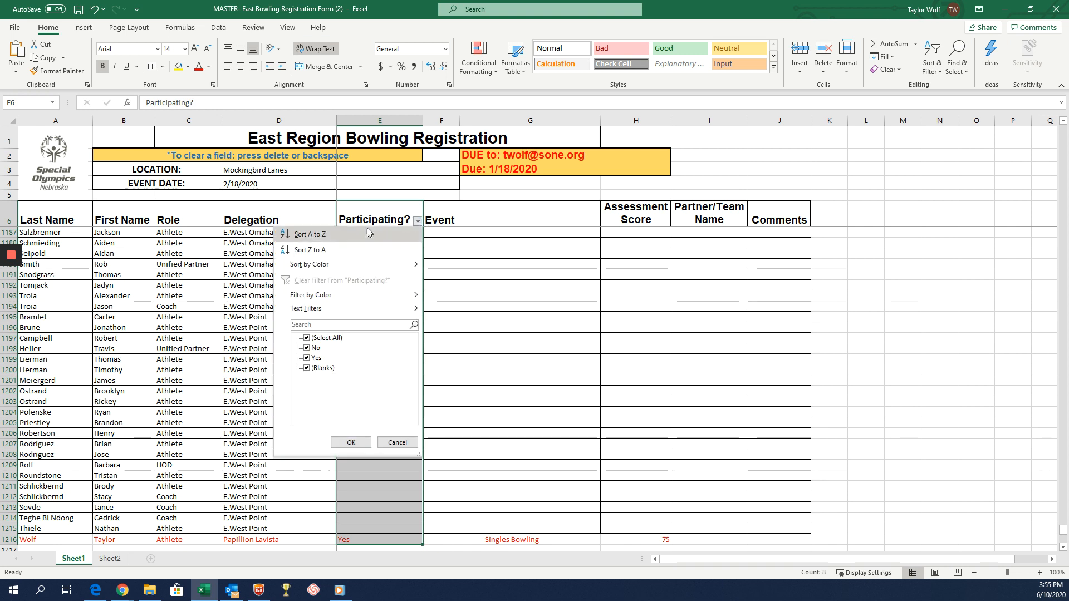
left_click(307, 368)
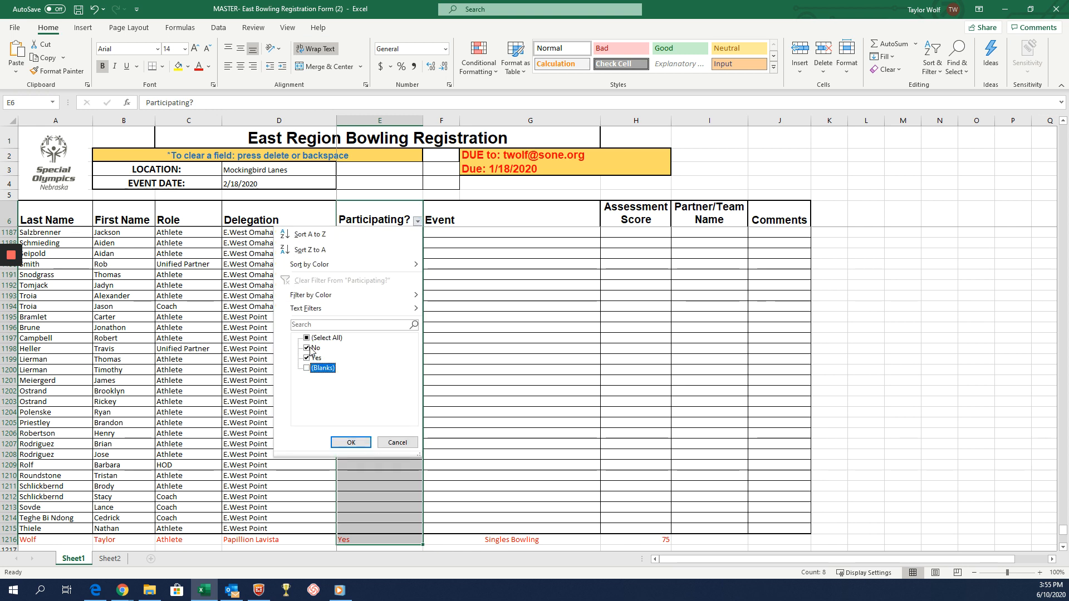
left_click(309, 349)
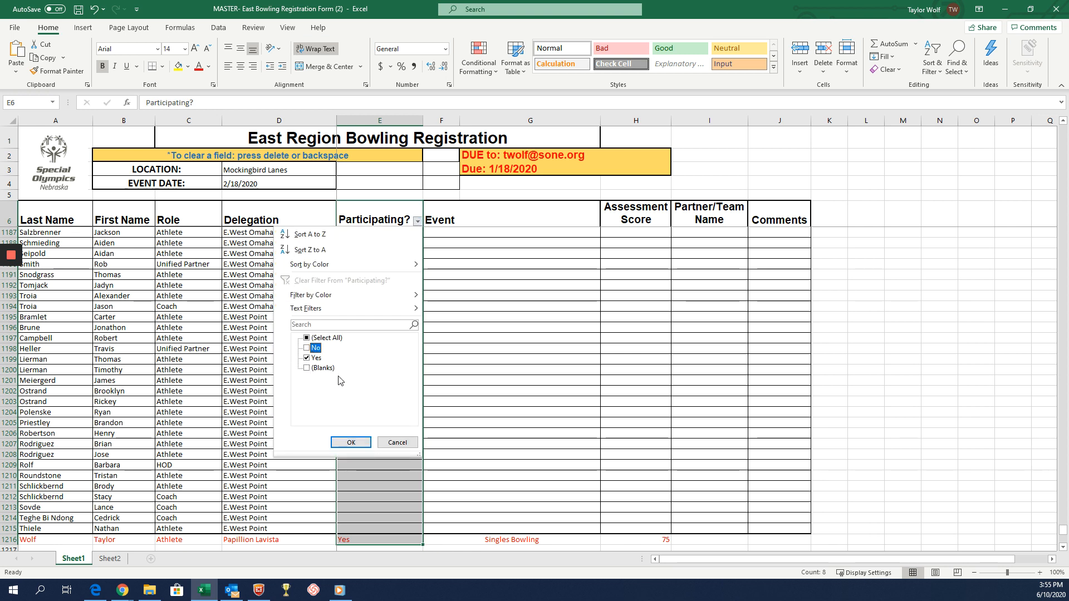
left_click(351, 442)
scroll(412, 378, "up", 2)
scroll(400, 352, "down", 2)
scroll(399, 351, "up", 2)
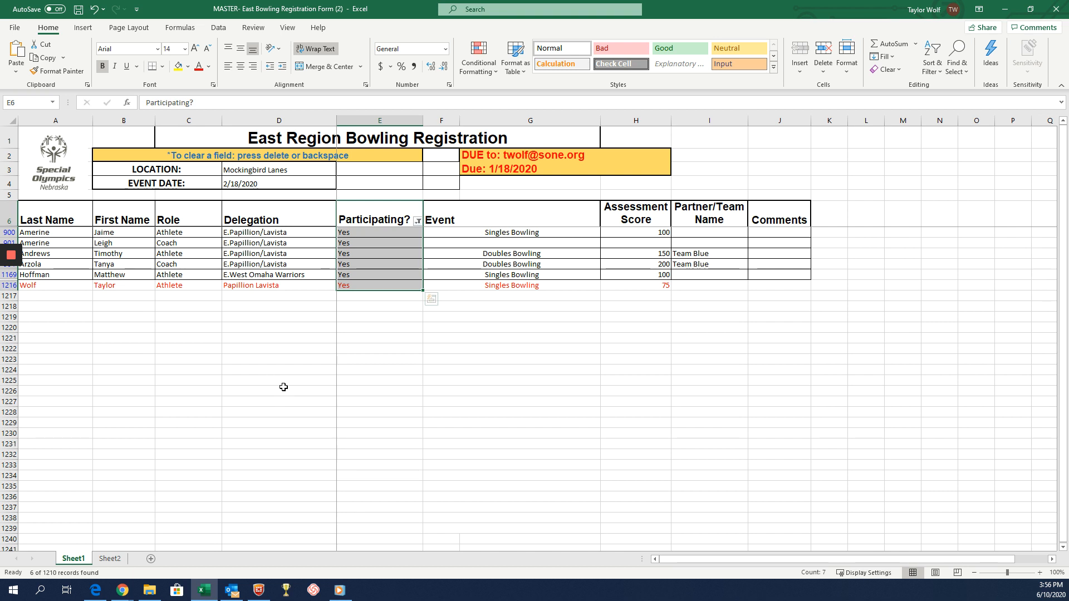
Include No and blanks in the Participating? filter again so that it covers every row.
left_click(418, 222)
left_click(307, 348)
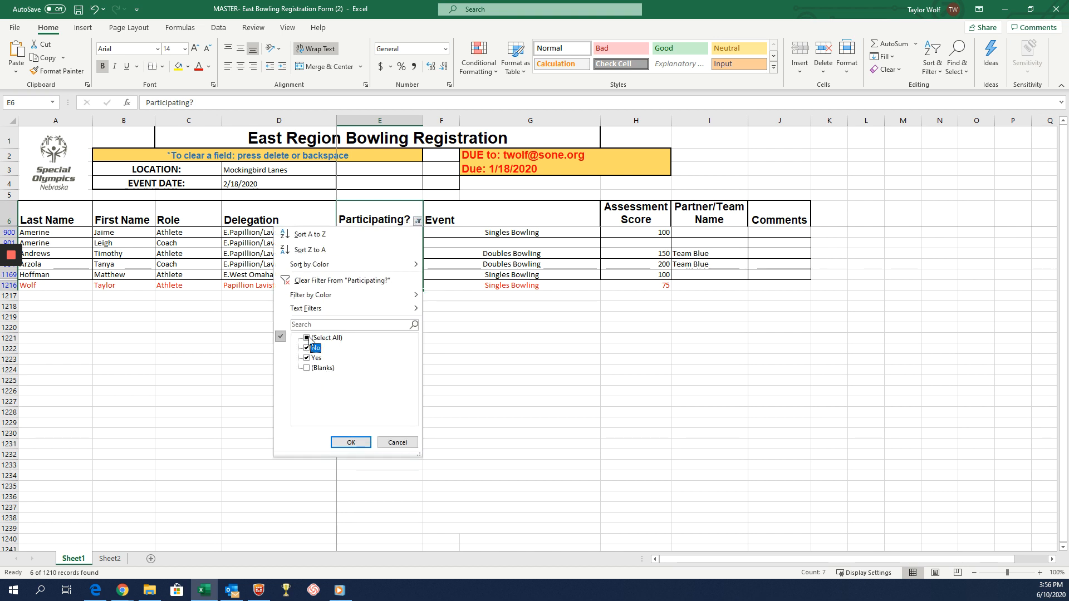
left_click(307, 368)
left_click(350, 443)
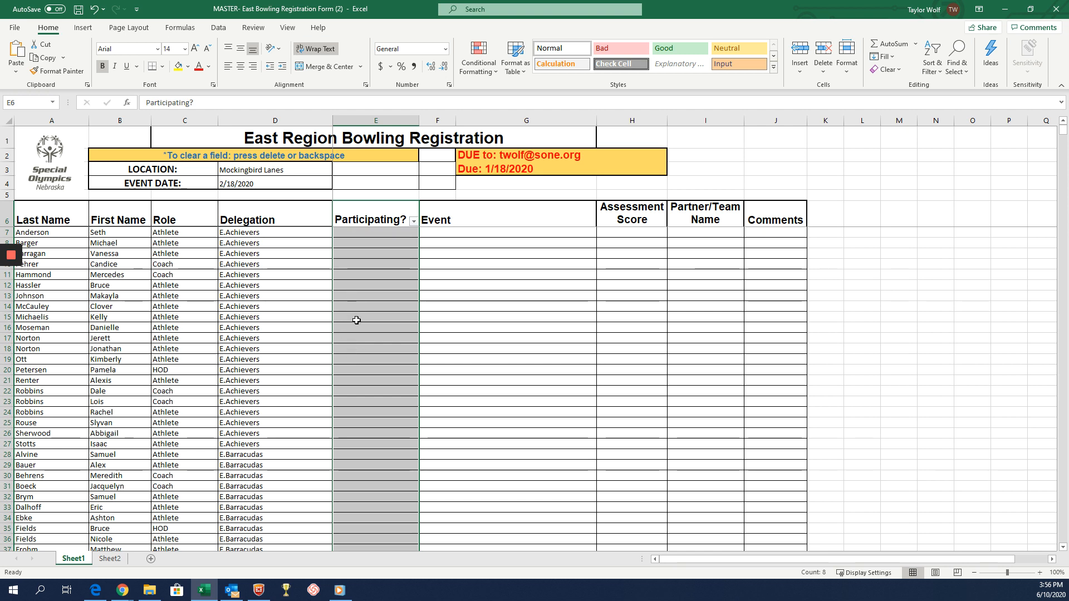
scroll(802, 329, "down", 1)
scroll(913, 284, "up", 1)
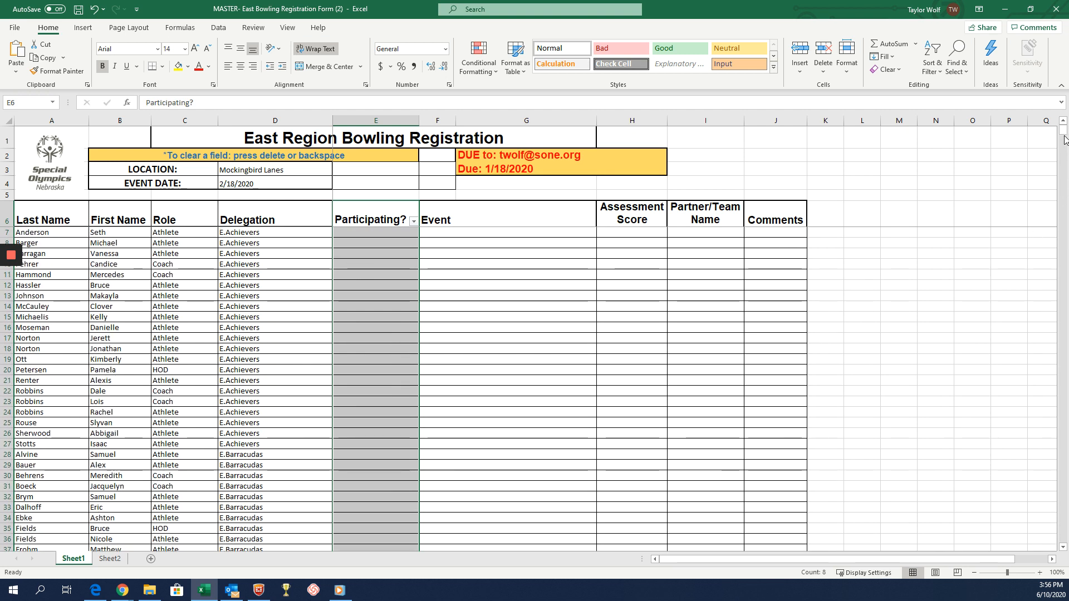
Set Participating? to Yes for the Papillion/Lavista athlete in row 905.
left_click_drag(1062, 130, 1045, 425)
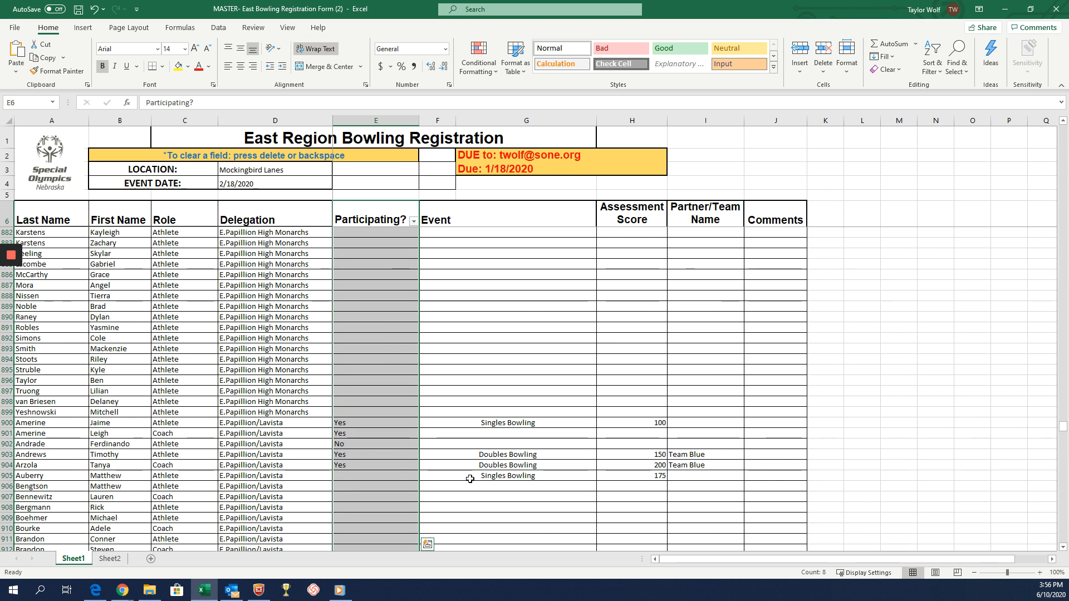
left_click(398, 476)
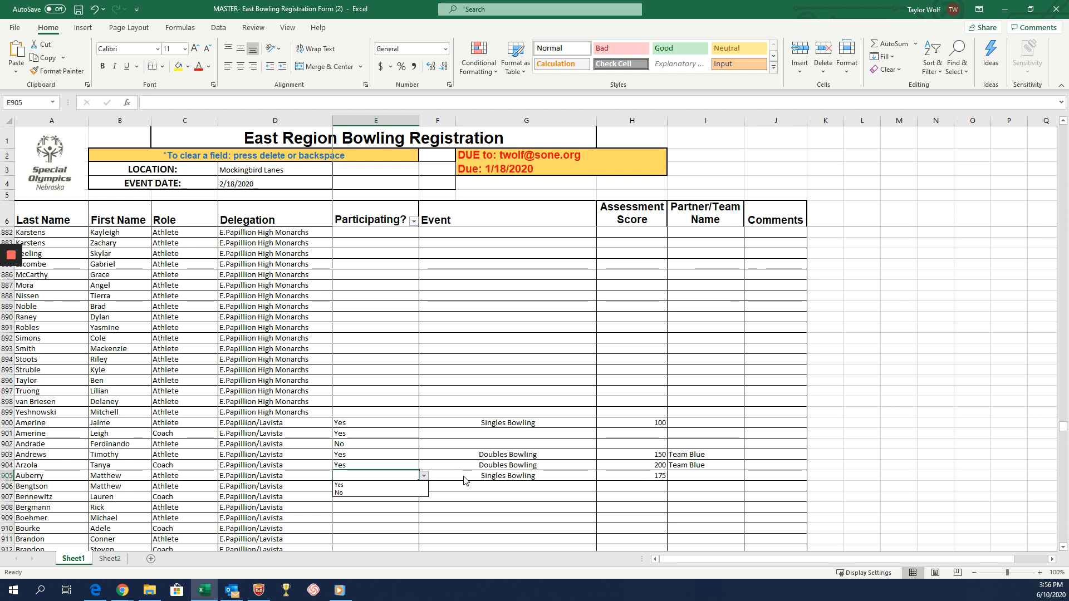
left_click(490, 476)
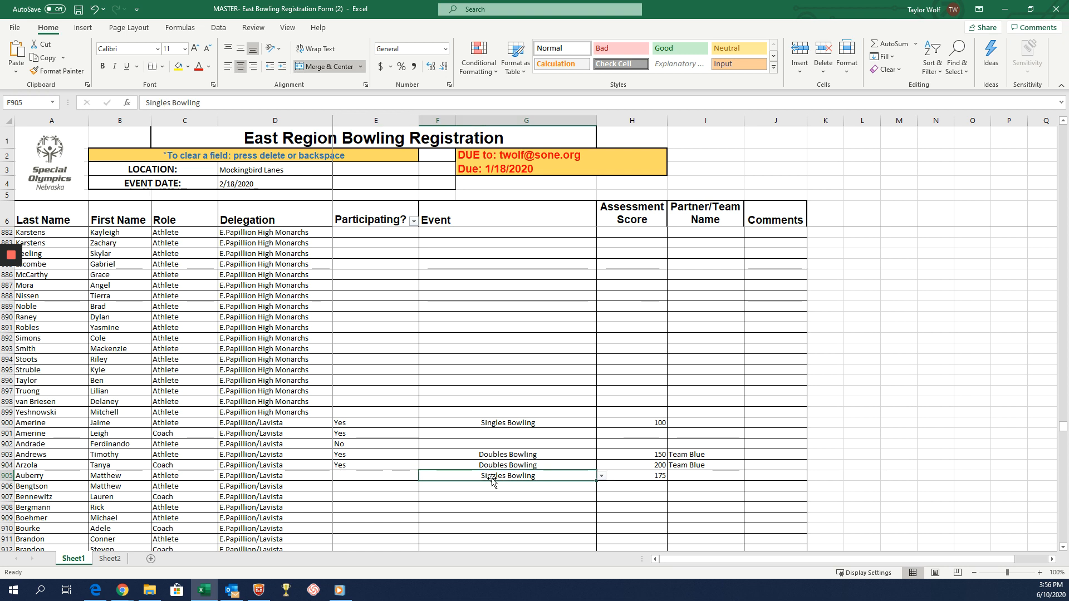
left_click(358, 477)
left_click(400, 485)
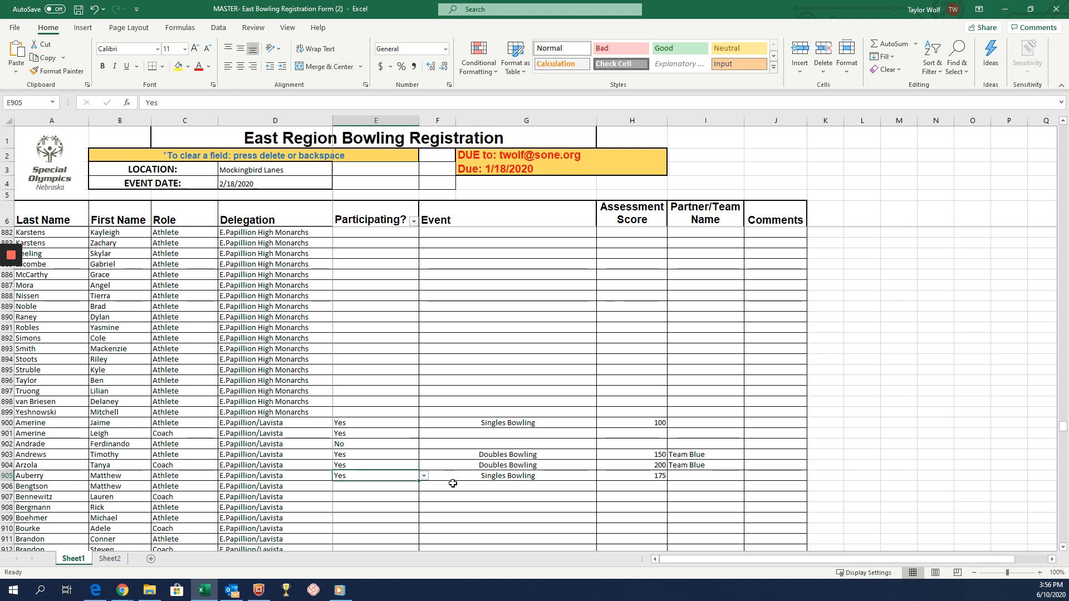
Look over the Papillion/Lavista delegation's participation entries and return to the start of the list.
scroll(311, 432, "down", 3)
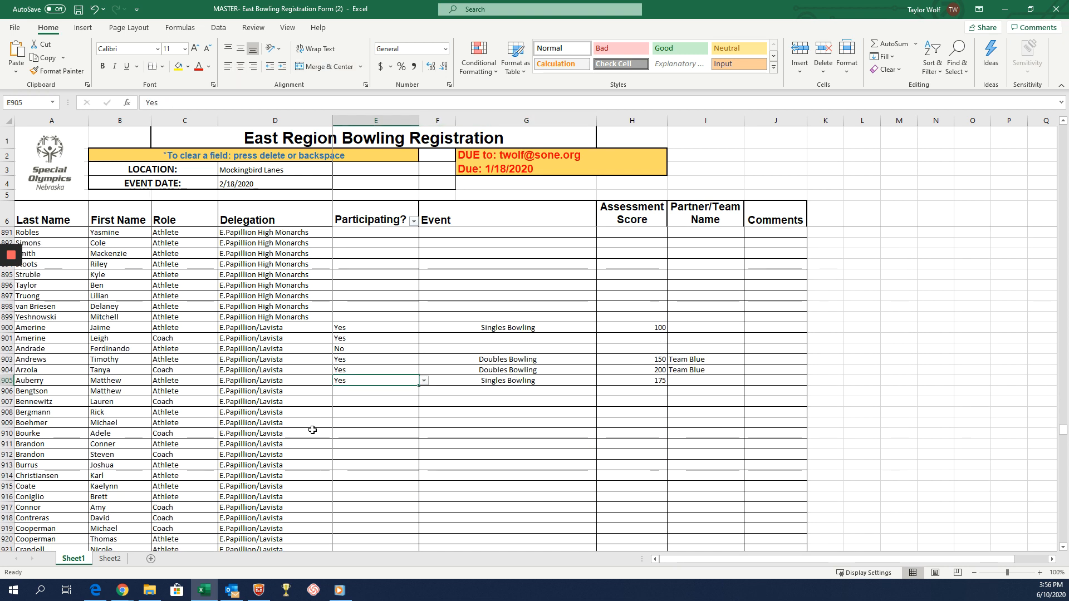
scroll(313, 430, "up", 1)
scroll(312, 430, "up", 6)
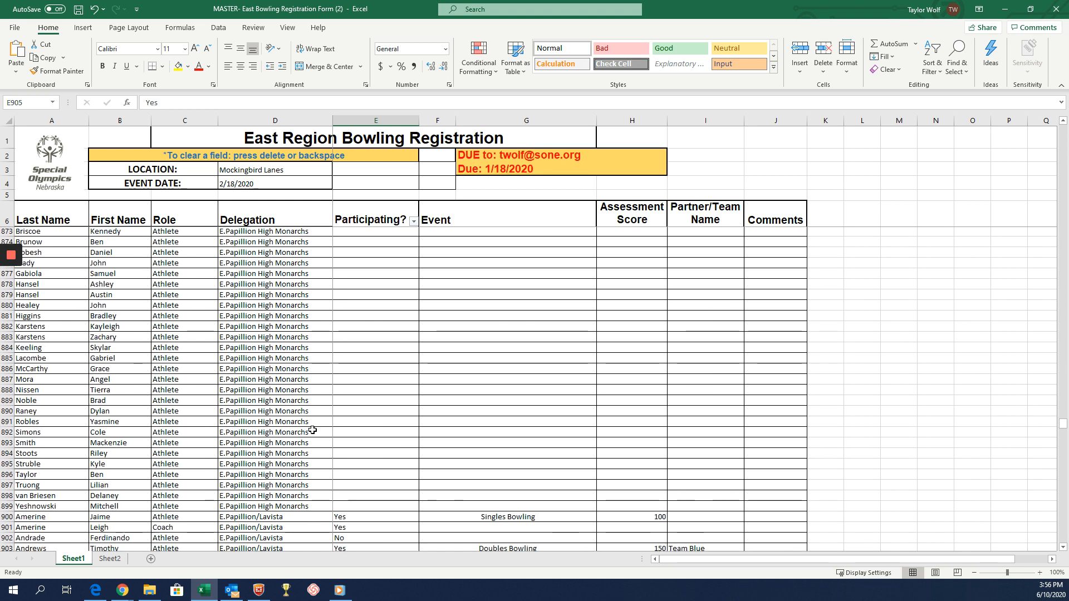
scroll(349, 435, "down", 4)
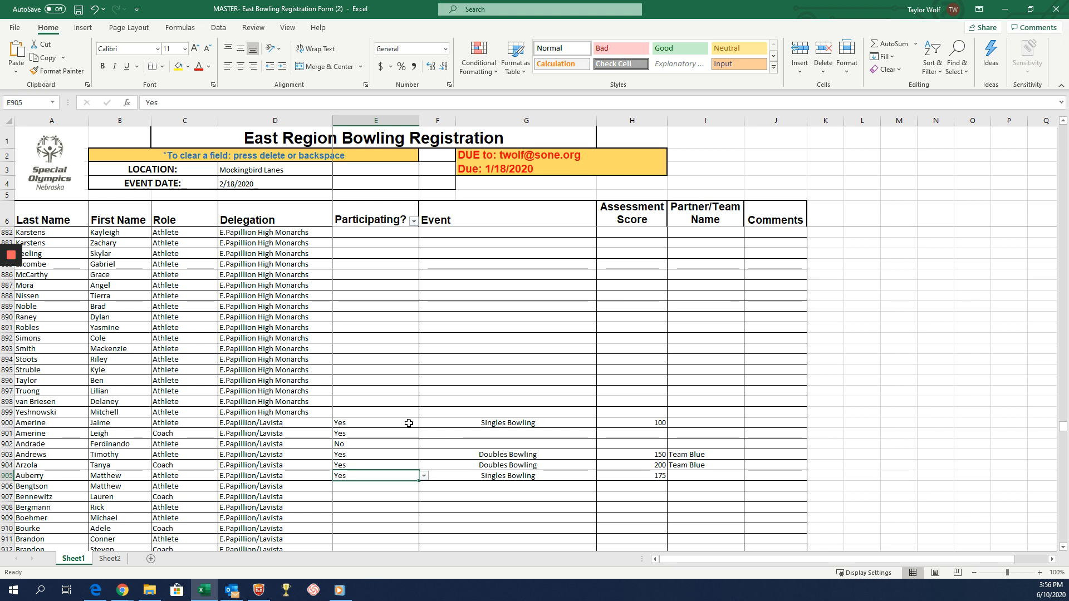
scroll(435, 417, "down", 2)
scroll(435, 409, "down", 12)
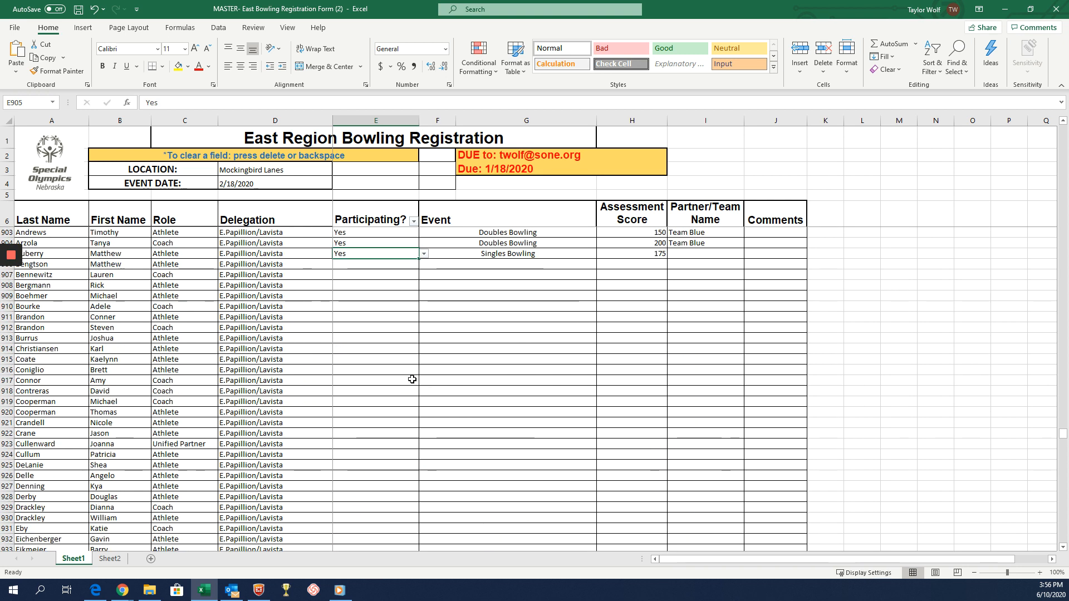
scroll(412, 384, "down", 8)
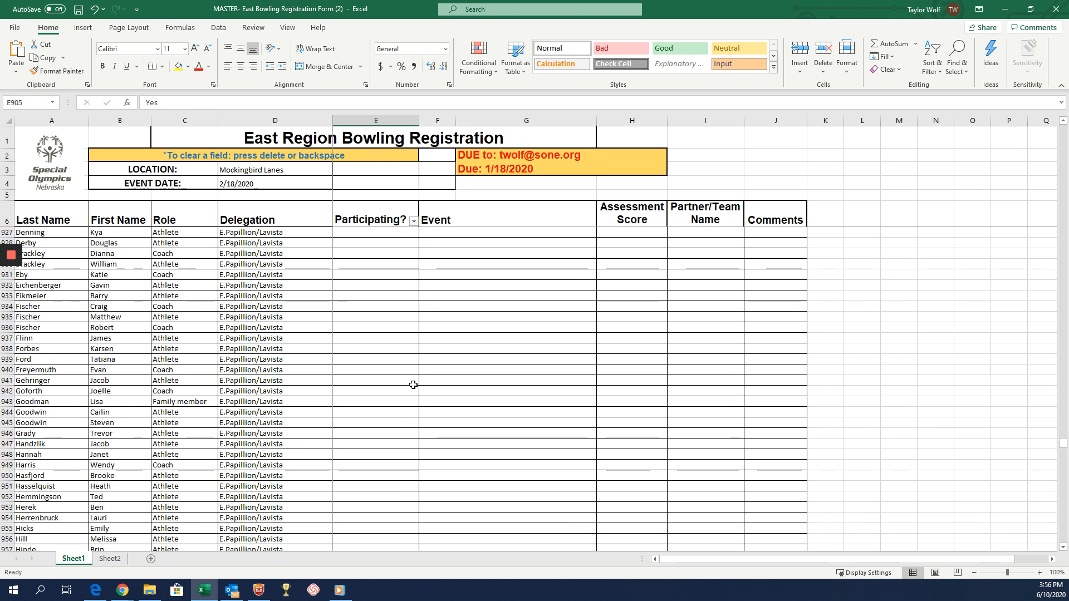
scroll(414, 385, "down", 7)
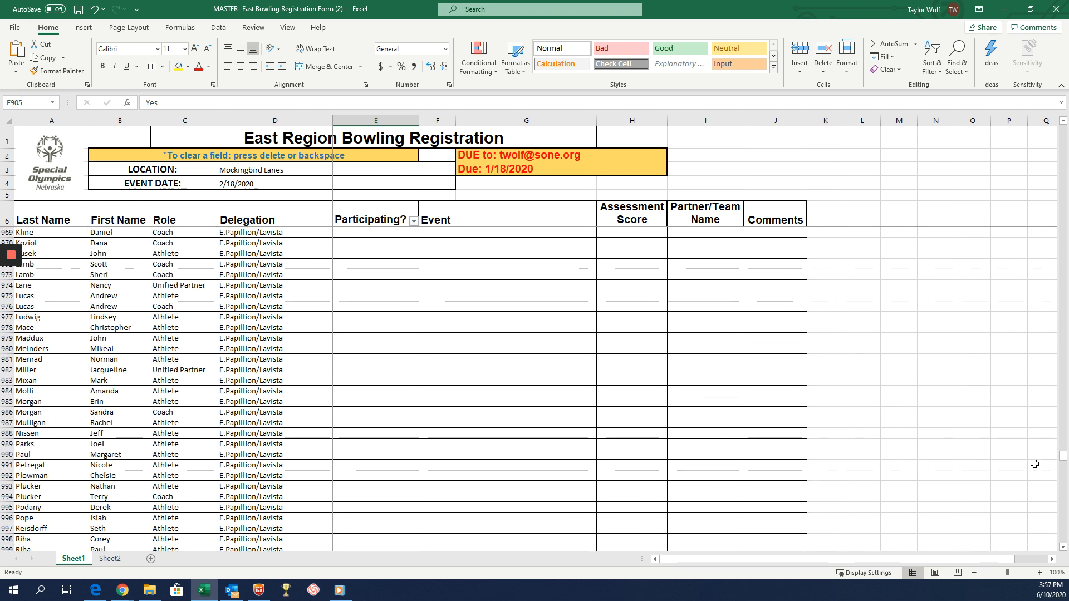
left_click_drag(1062, 455, 1024, 86)
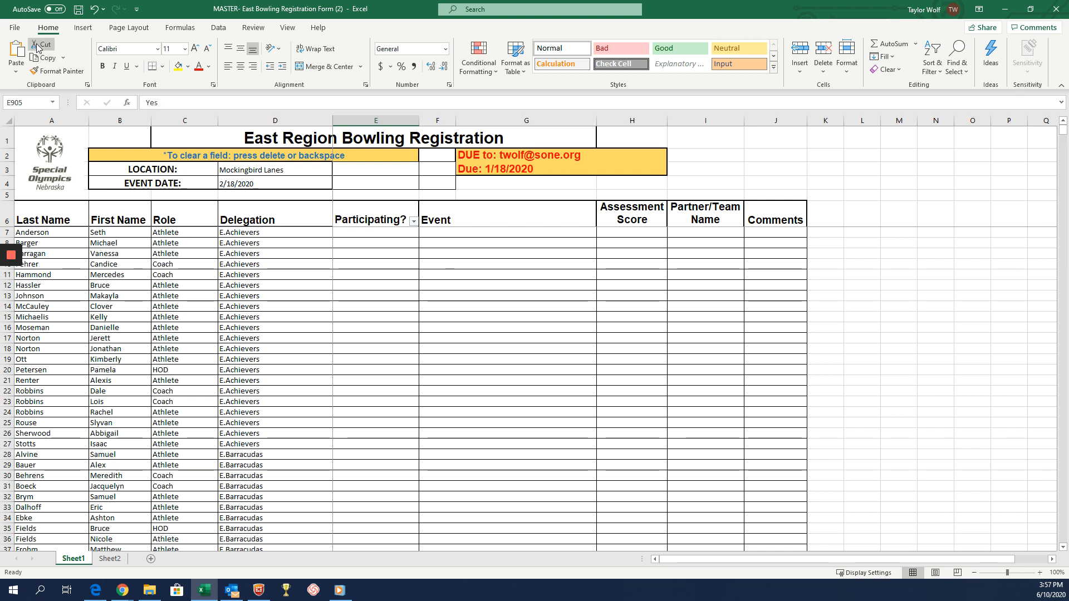
Save the workbook in Downloads under the name "Papillion- East Bowling" as an Excel Workbook (*.xlsx).
left_click(15, 28)
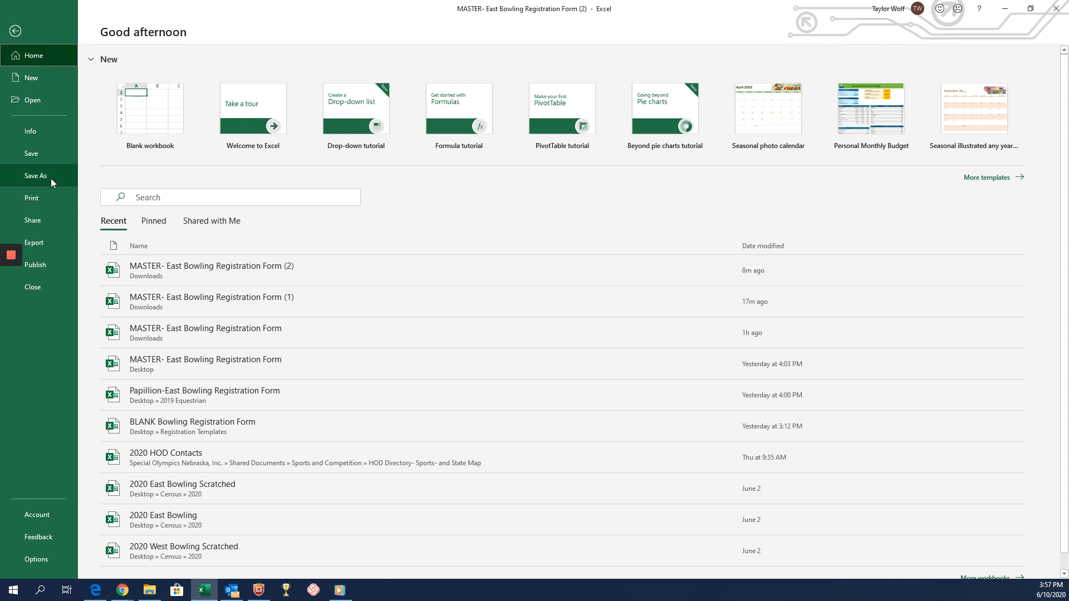
left_click(51, 178)
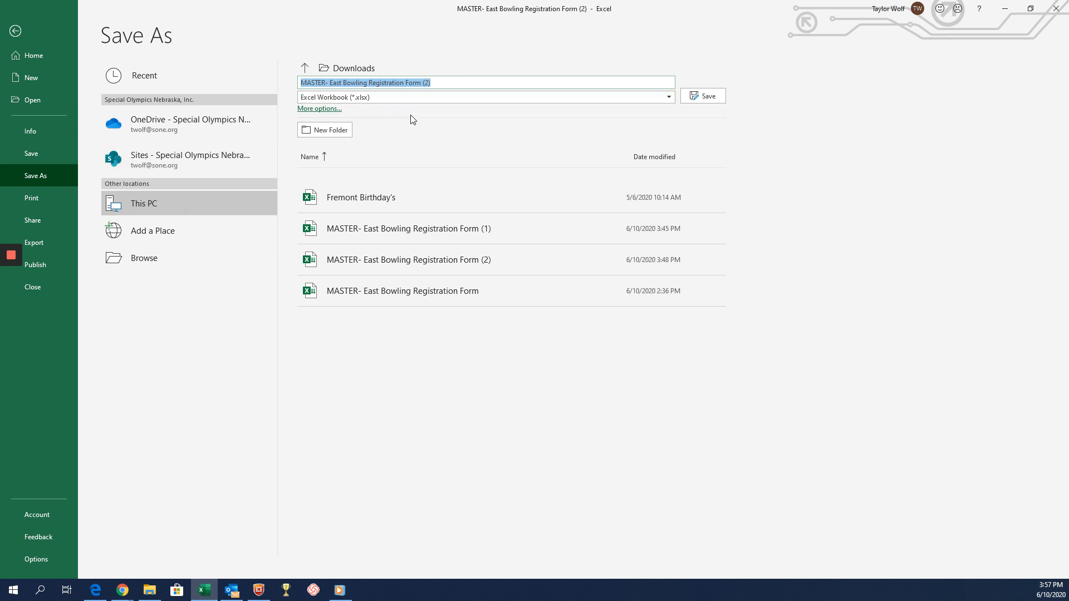
type("Papillion- East Bowling")
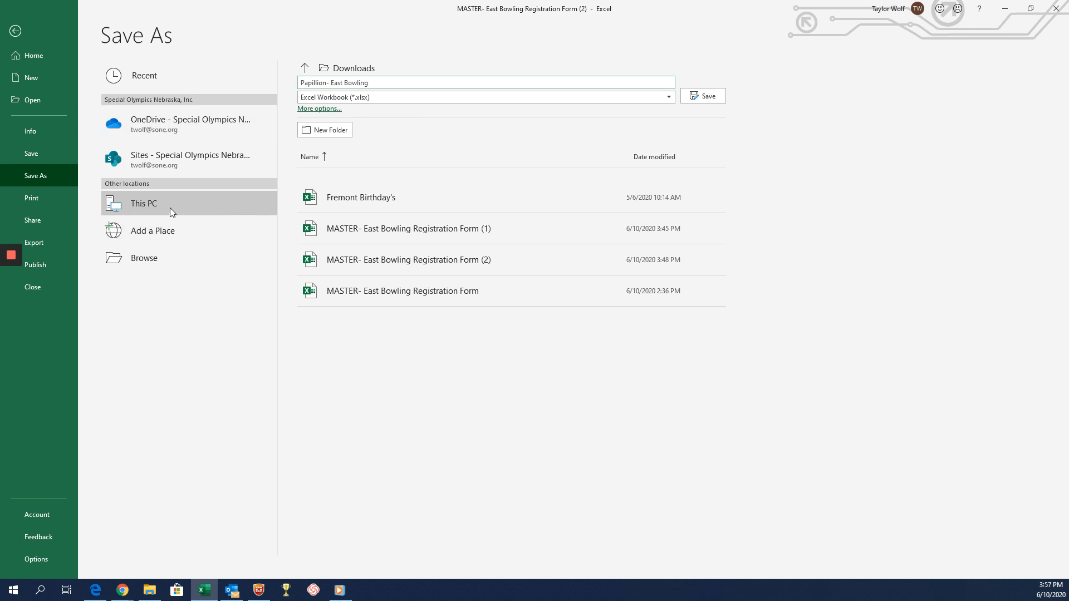
left_click(703, 97)
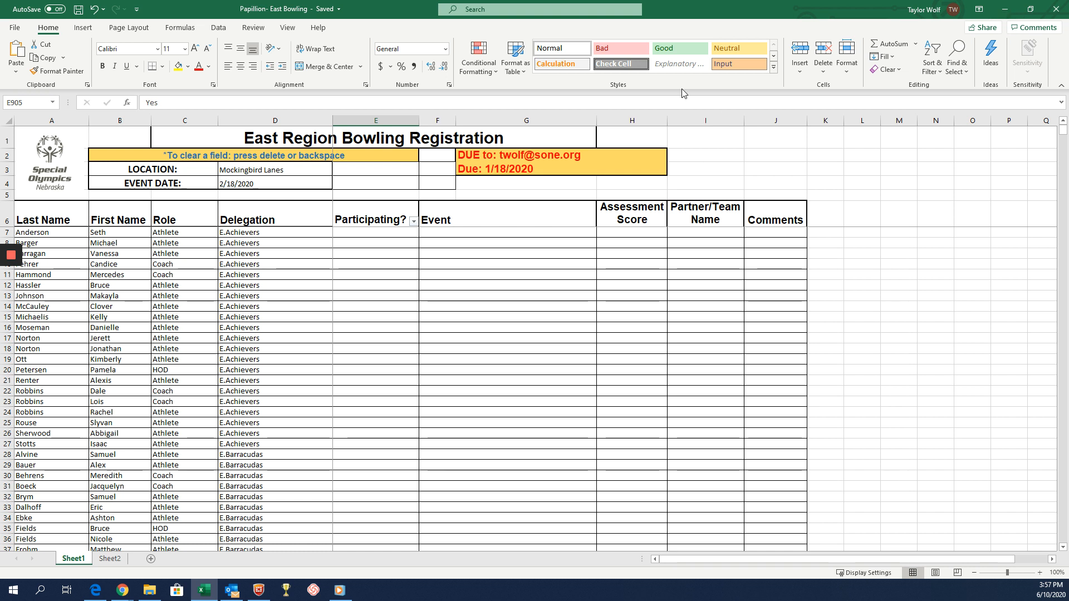
Check the submission contact cell G2 and the file formats offered for saving a copy, and return to the sheet without saving.
left_click(493, 158)
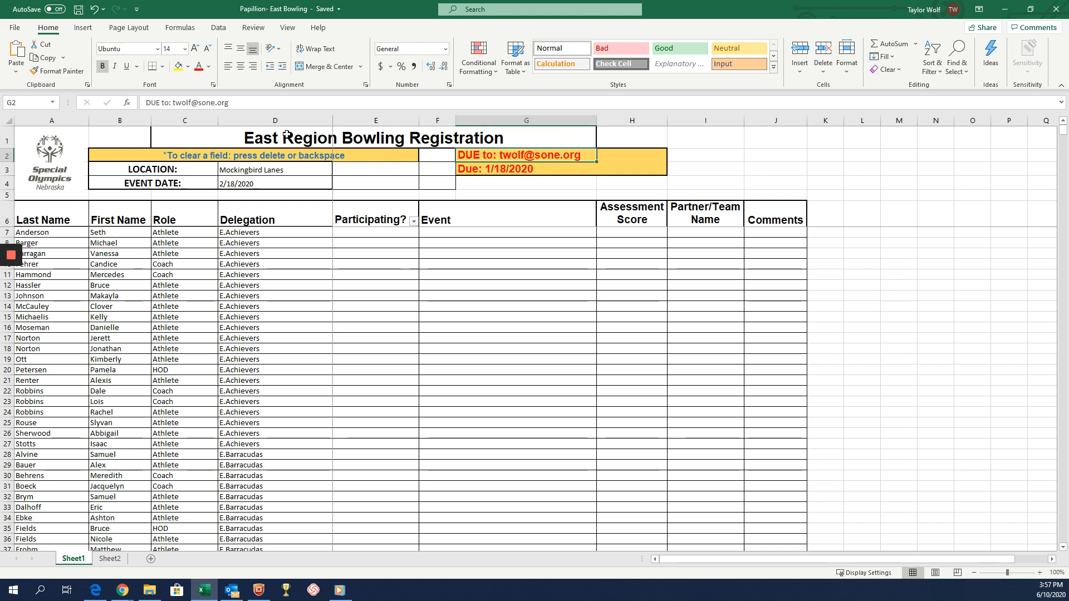
left_click(16, 28)
left_click(48, 176)
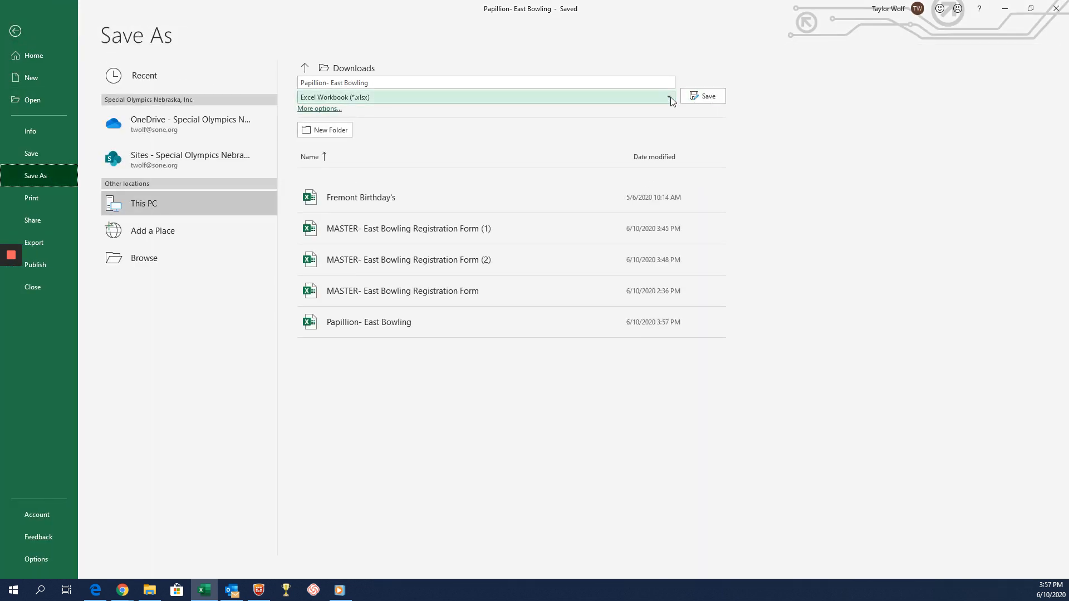
left_click(470, 98)
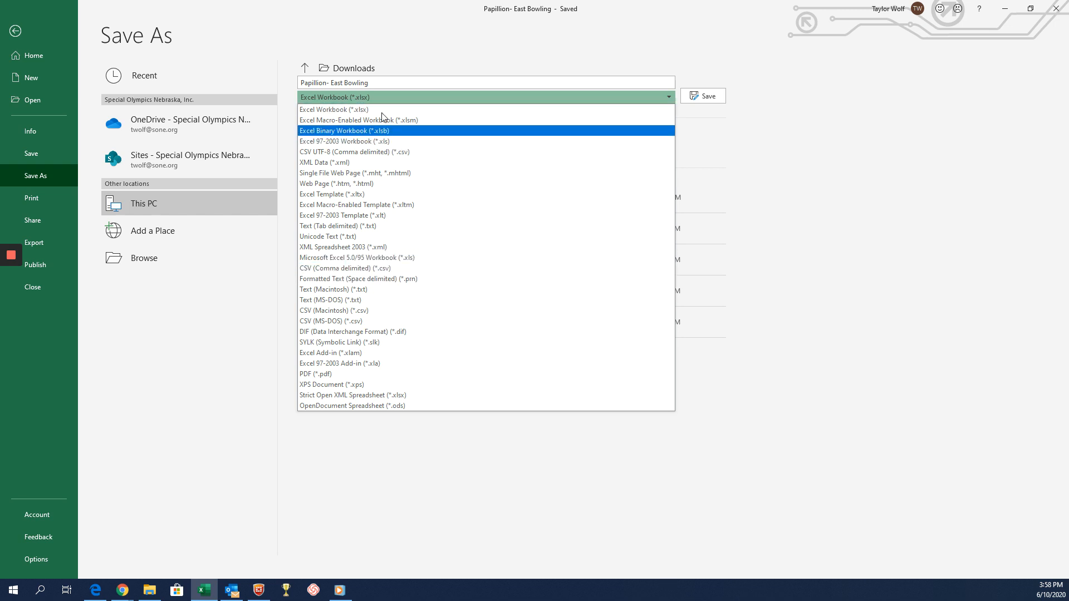
left_click(453, 74)
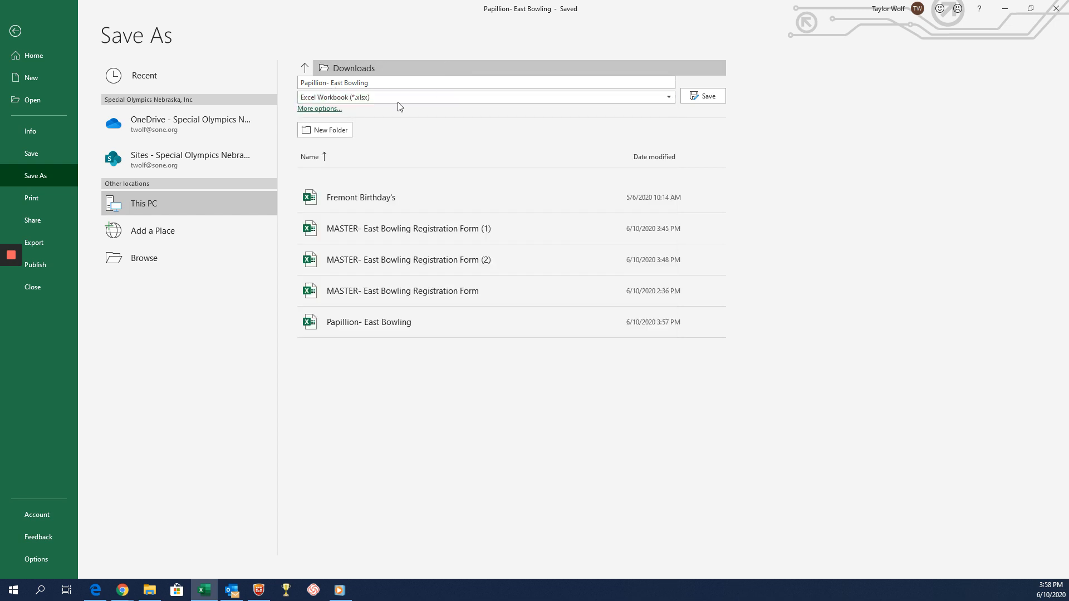
left_click(415, 8)
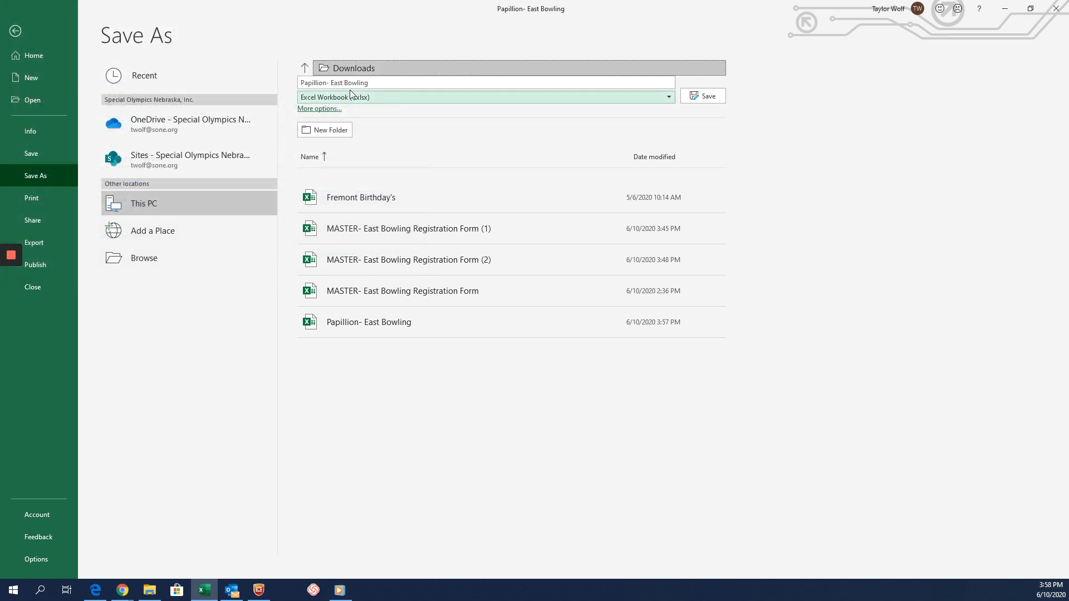
left_click(17, 32)
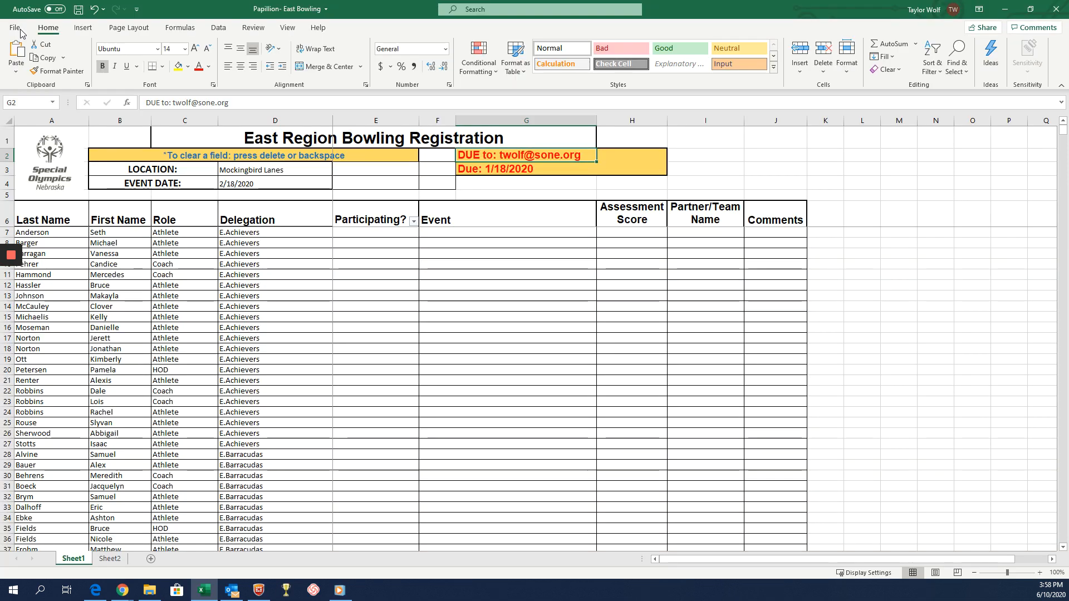